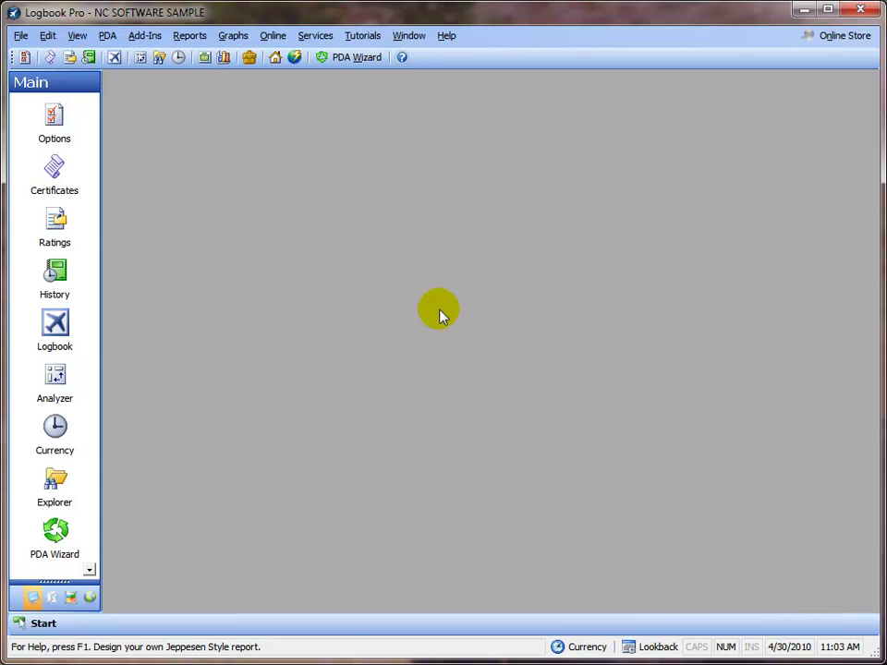
click(193, 37)
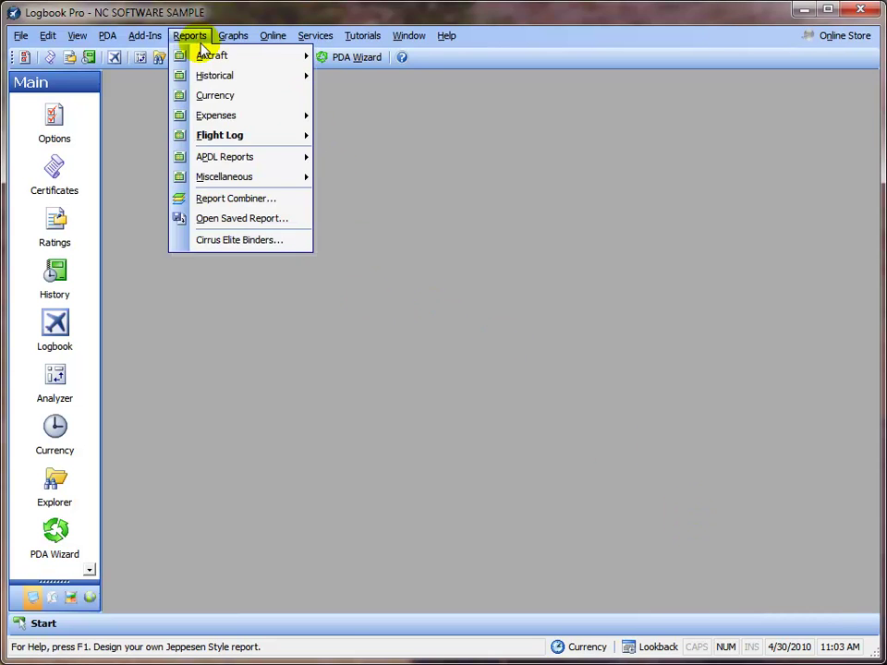
mouse_move(215, 139)
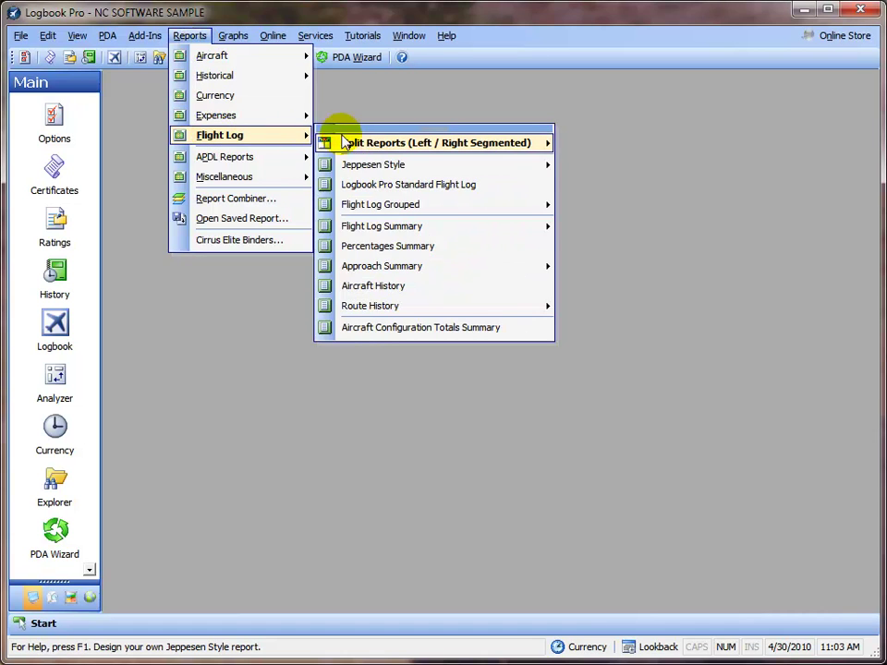
mouse_move(380, 147)
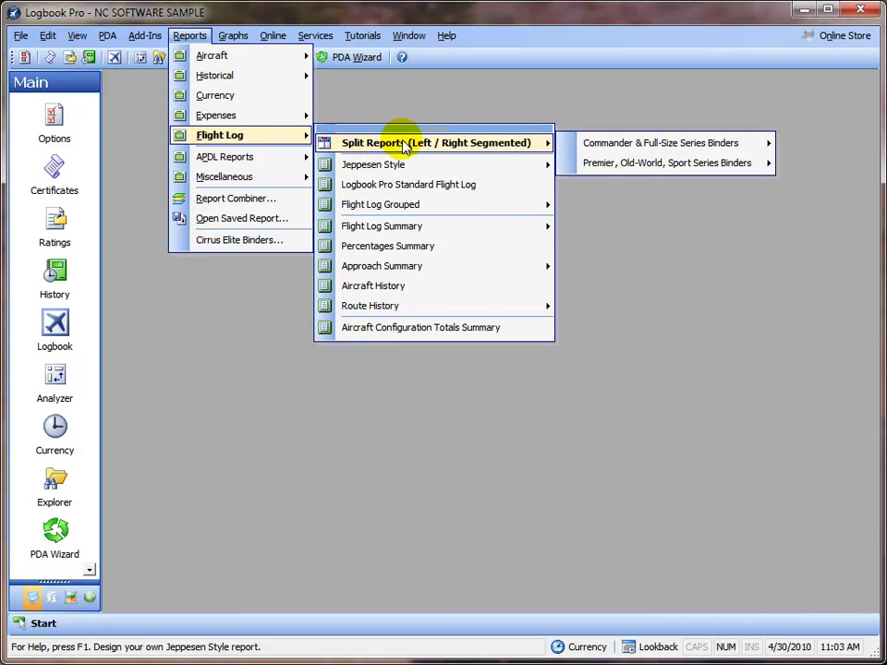
mouse_move(614, 145)
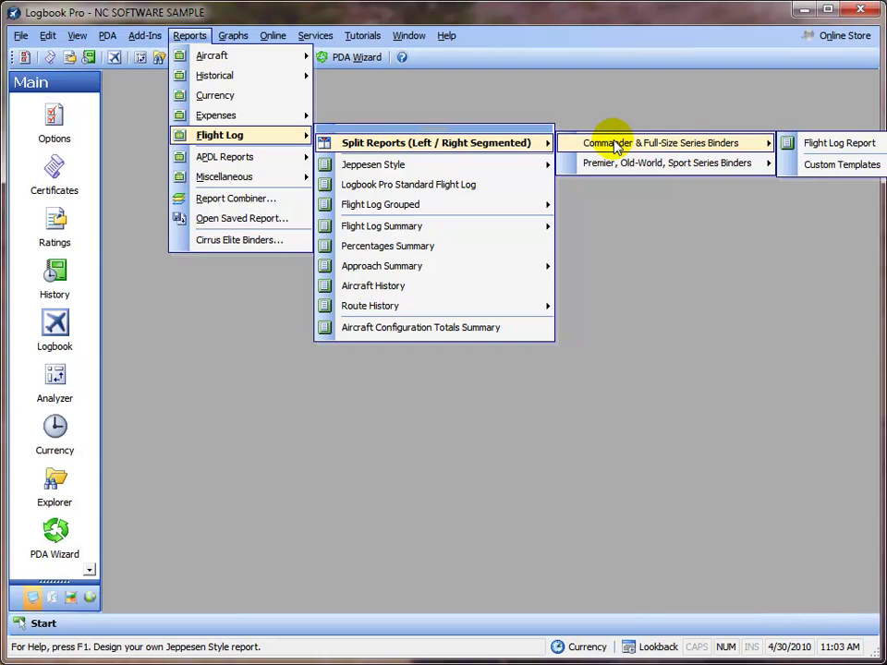
mouse_move(632, 166)
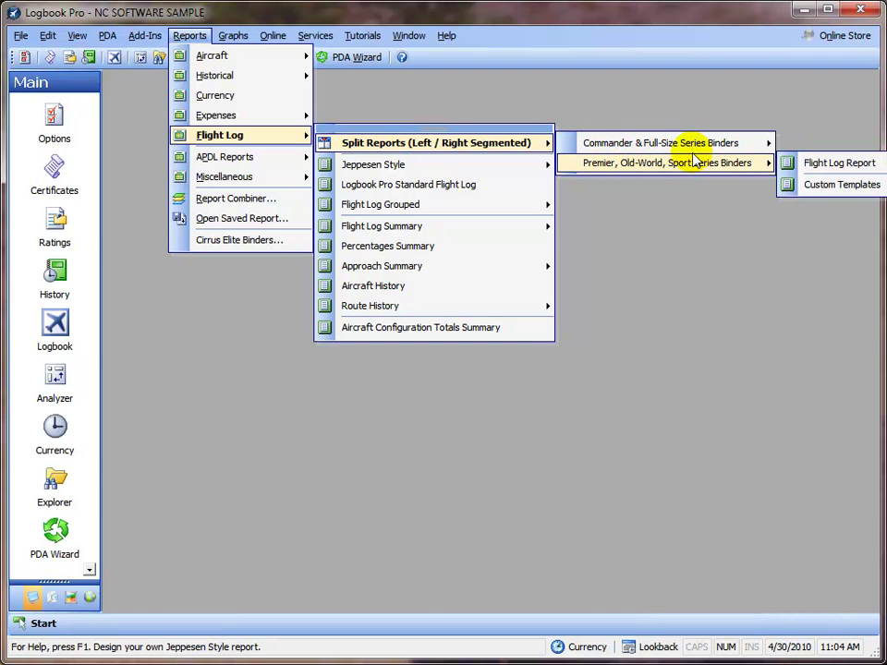
mouse_move(695, 153)
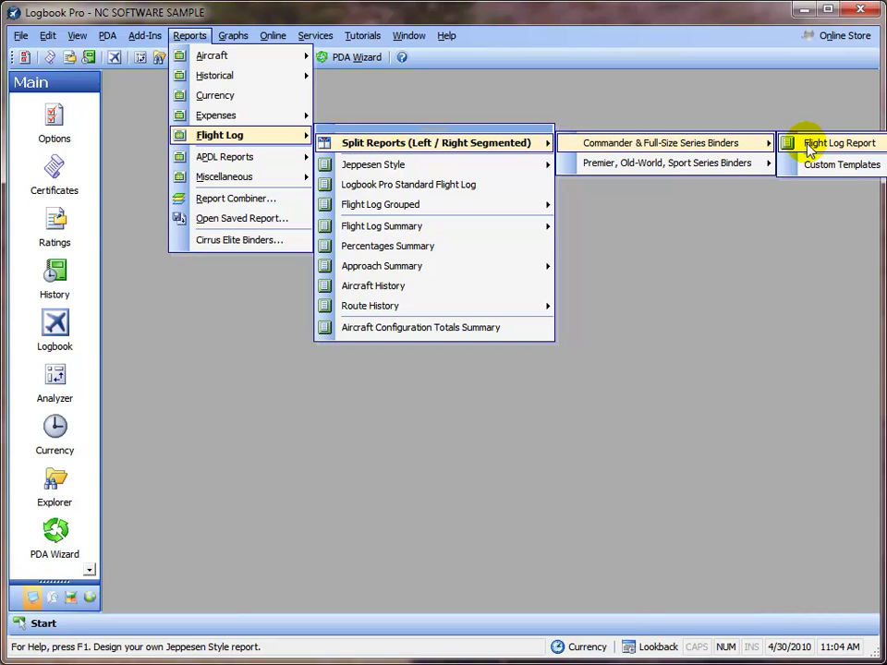
click(471, 97)
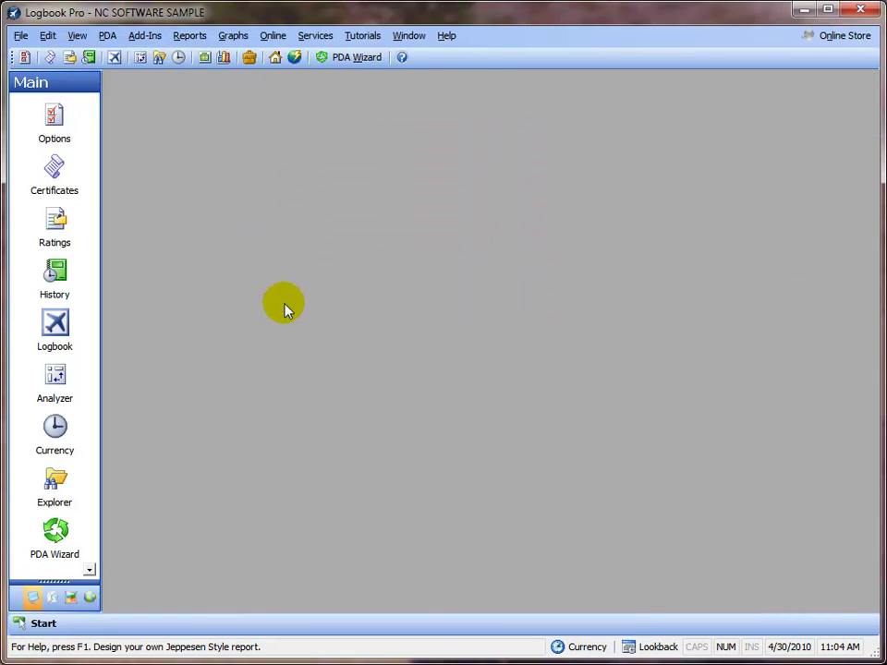
- Check the custom time fields defined in the program options, then close the options
click(82, 115)
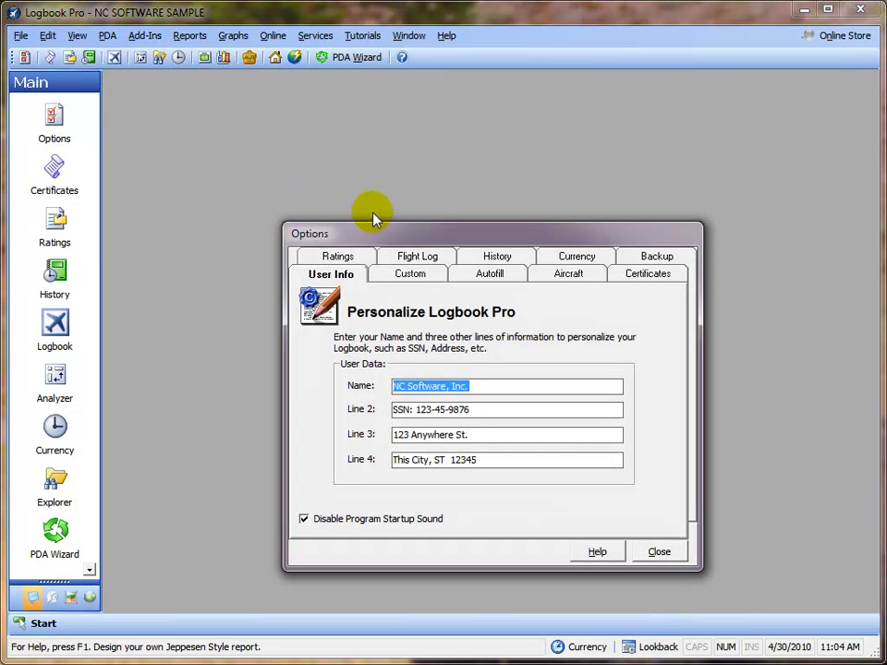
click(430, 277)
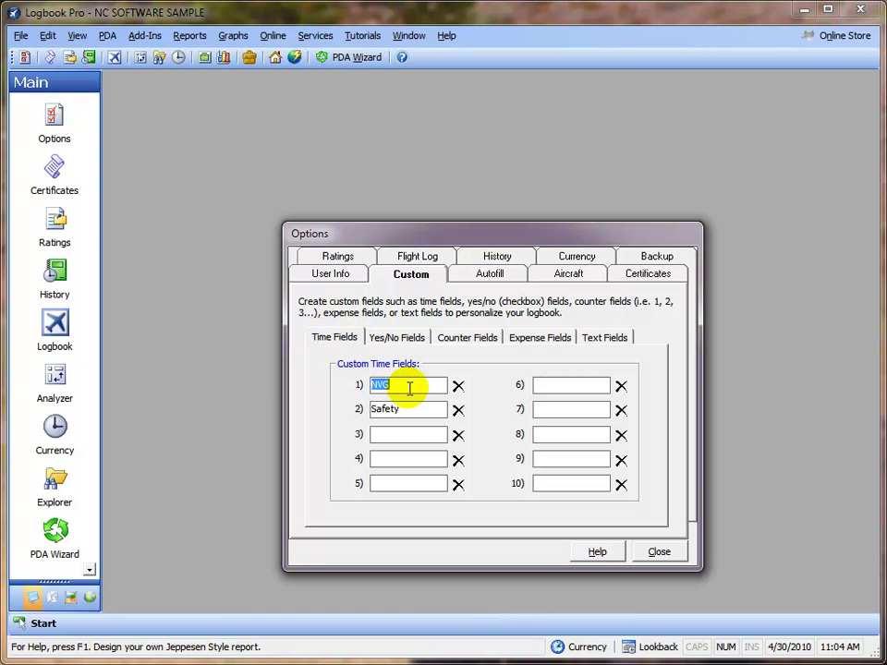
click(673, 553)
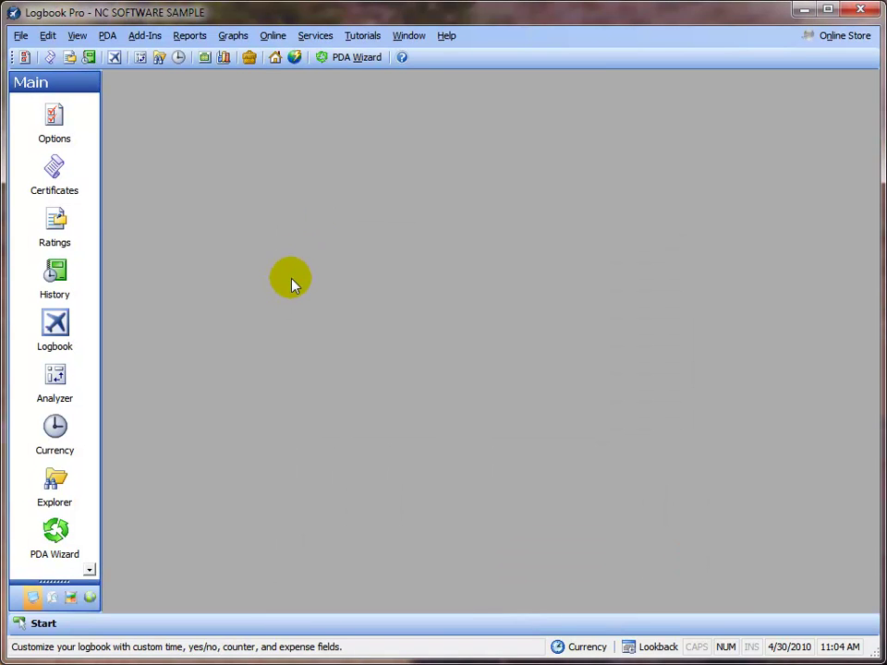
- Open the custom templates for the Commander & Full-Size Series Binders split flight log report and hide the Main sidebar
click(188, 39)
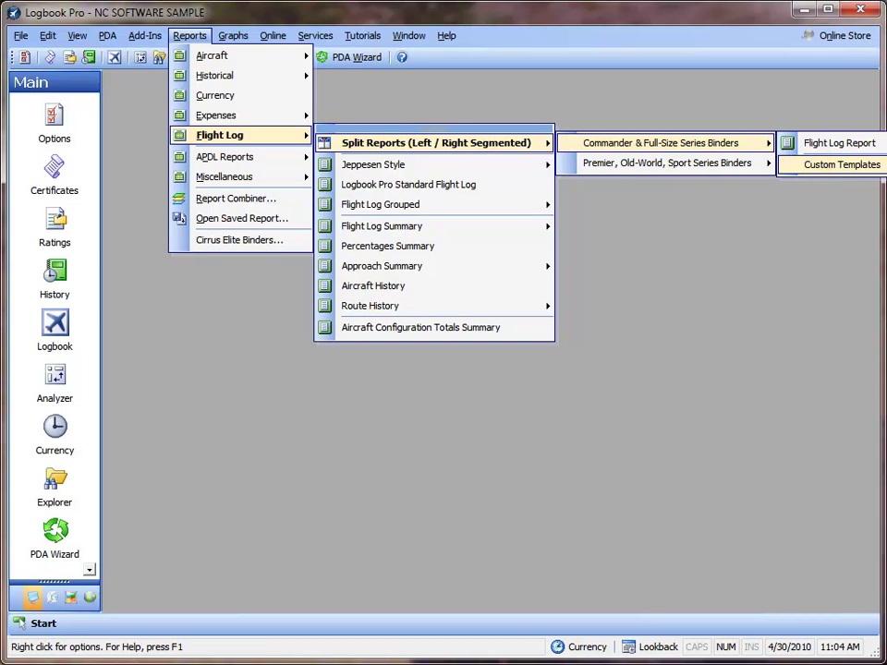
click(813, 169)
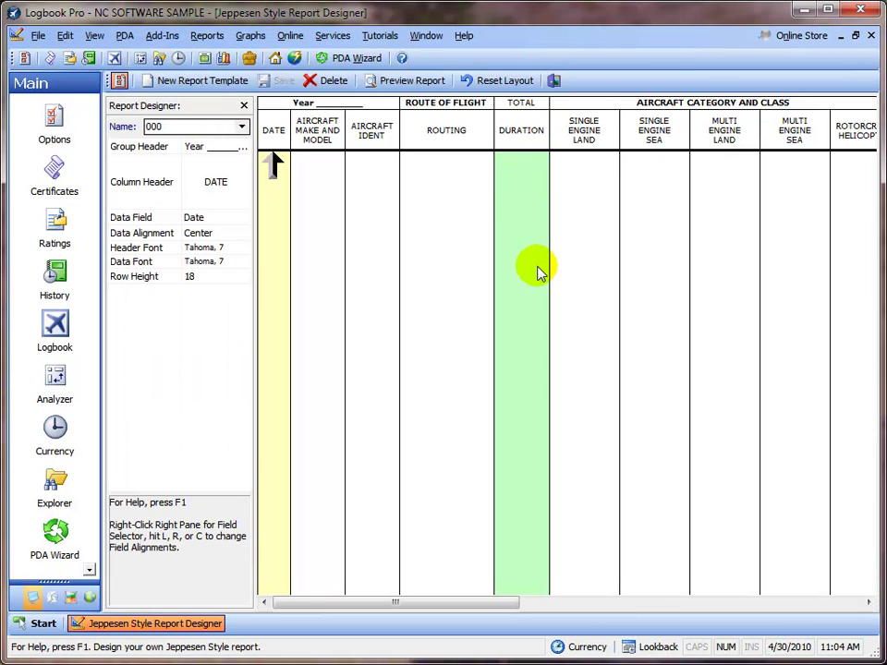
click(95, 35)
click(153, 95)
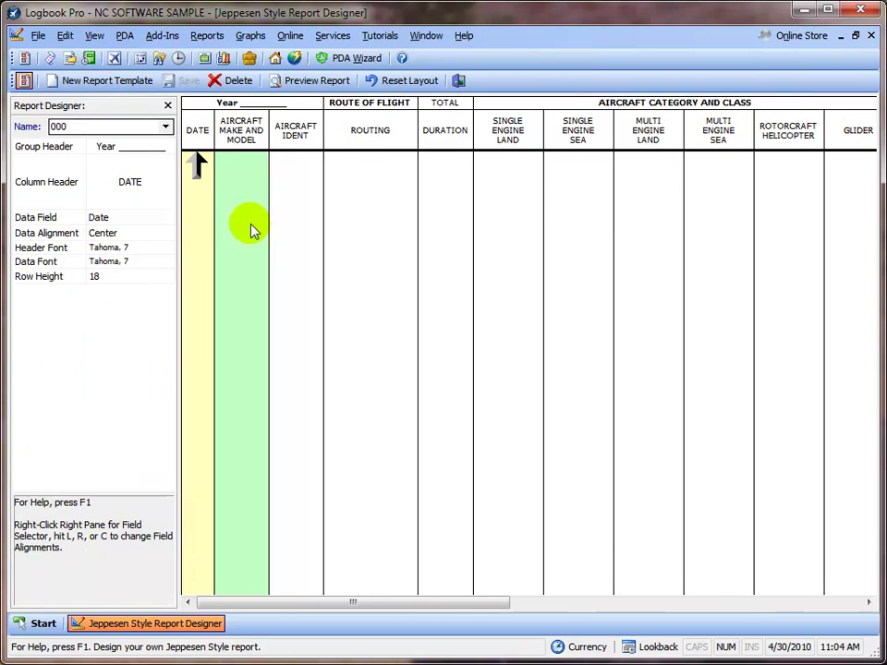
- Create a new report template named Demo
click(134, 81)
text(Demo)
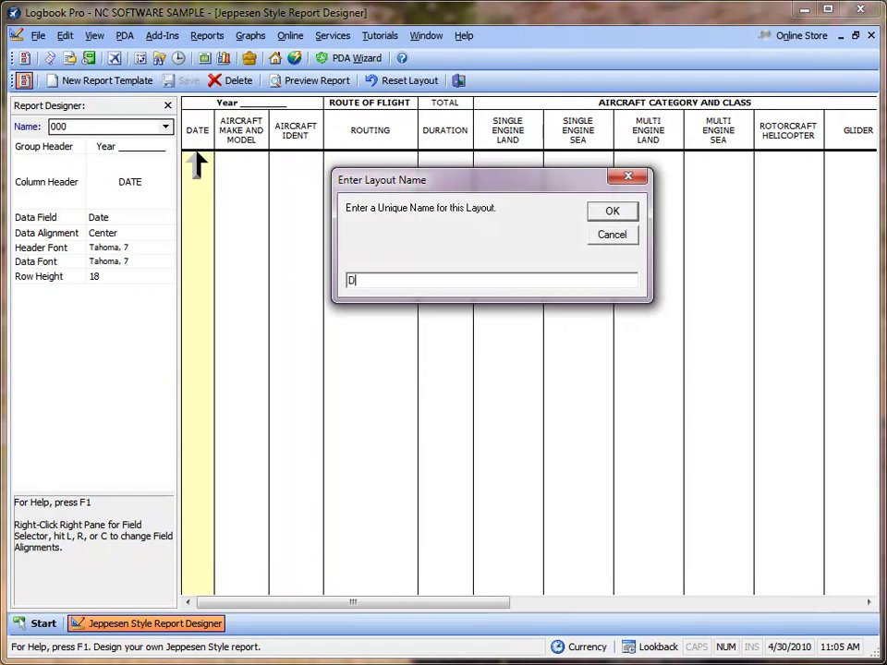
click(616, 212)
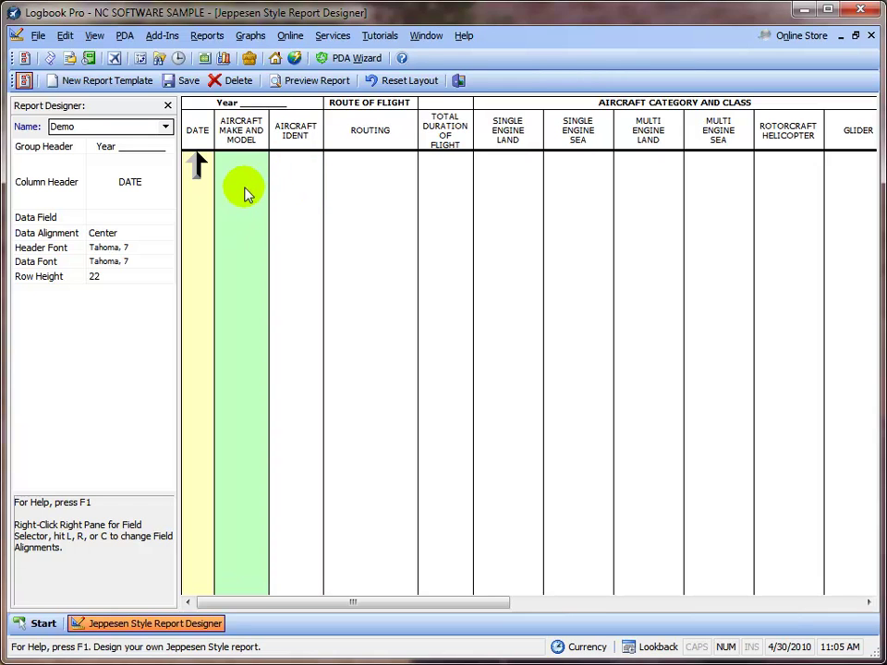
- Examine the properties of the date, aircraft, routing and total duration columns, including the row height setting
click(297, 183)
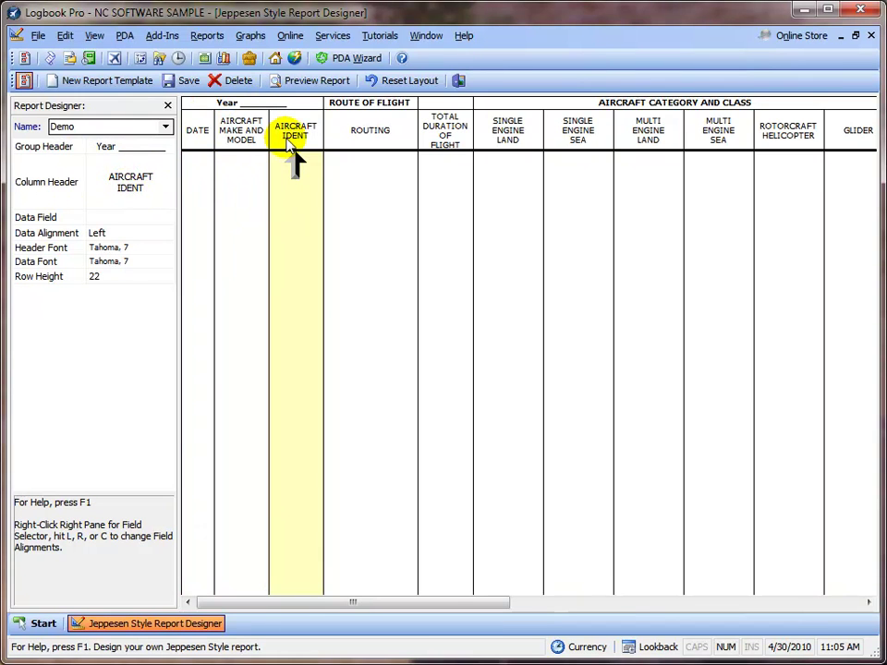
click(248, 179)
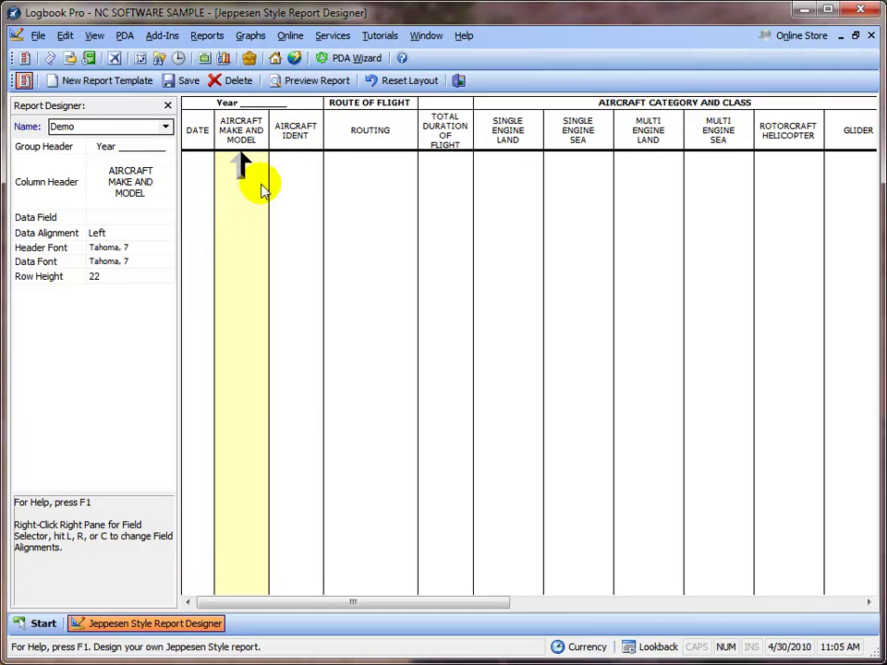
click(298, 207)
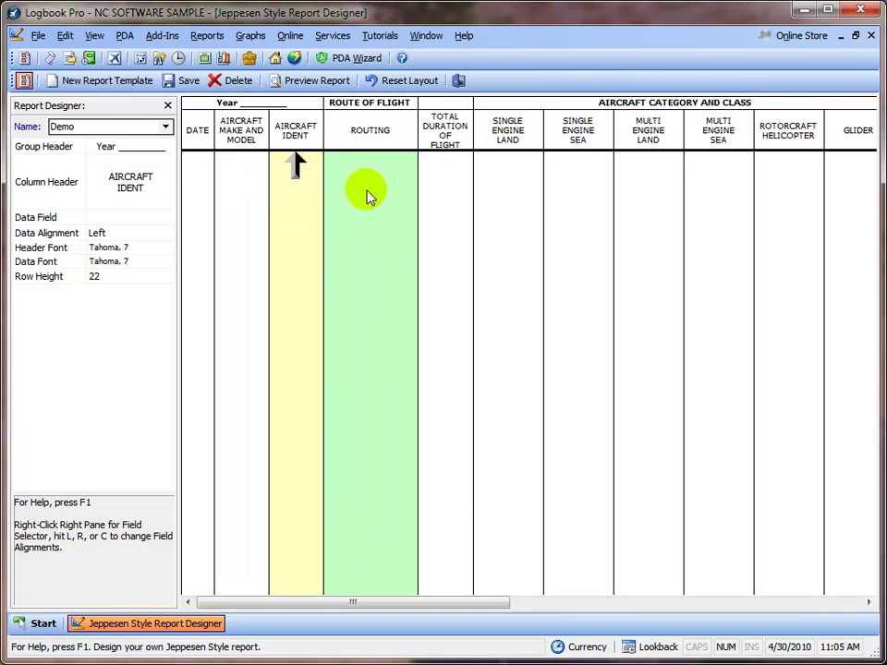
click(367, 189)
click(441, 194)
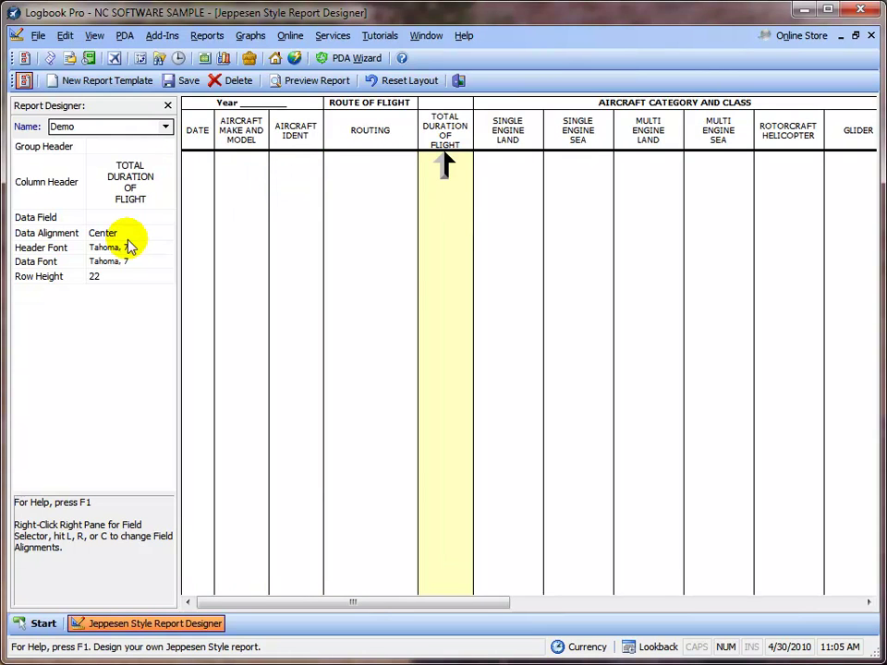
click(239, 197)
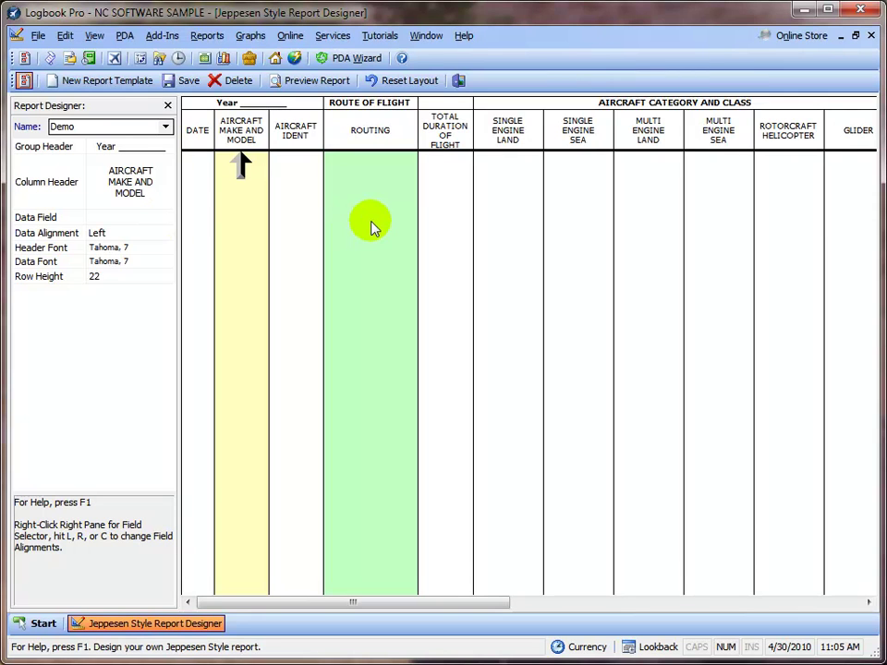
click(190, 209)
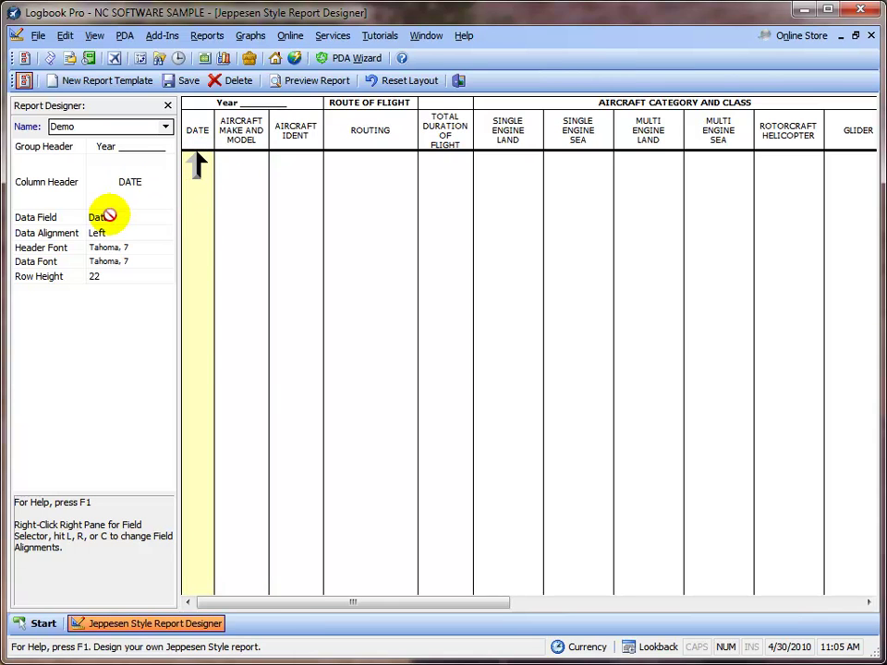
click(228, 181)
click(297, 186)
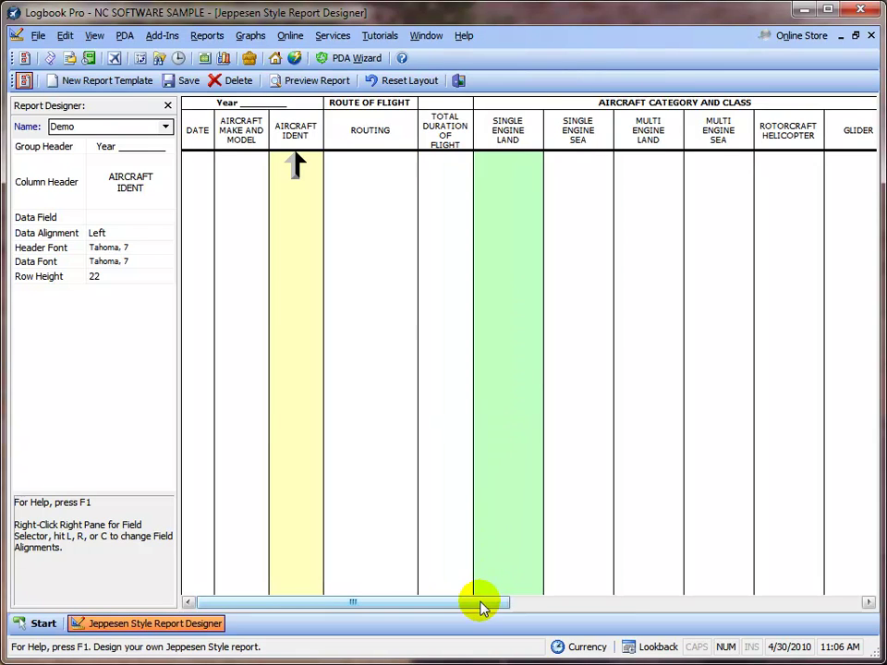
drag(483, 606, 524, 606)
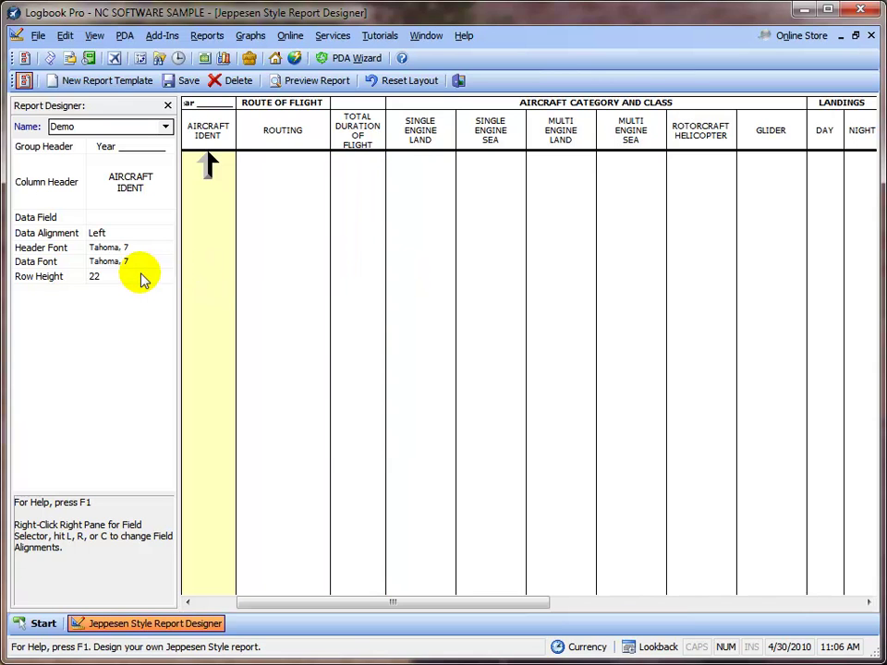
click(140, 276)
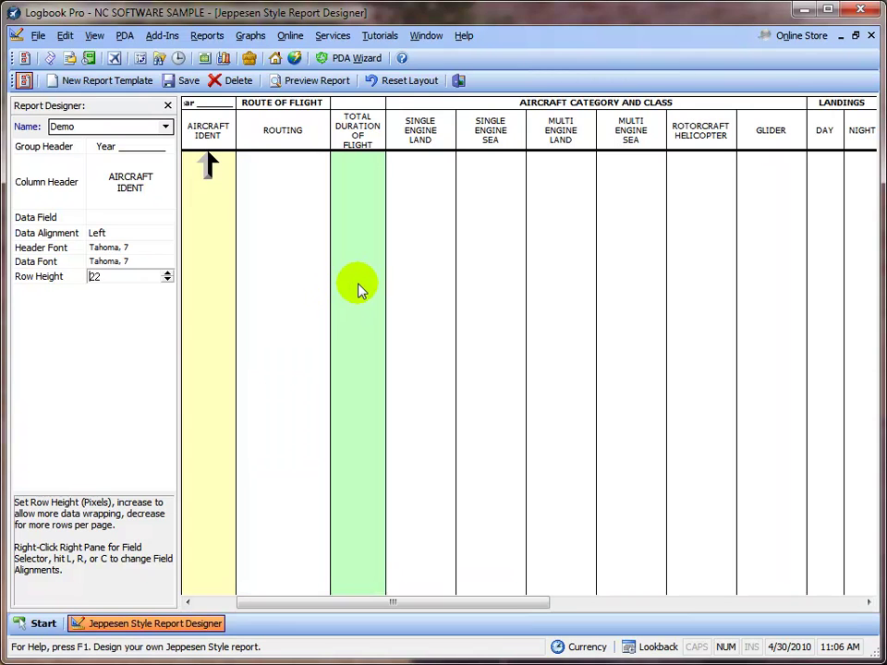
click(283, 281)
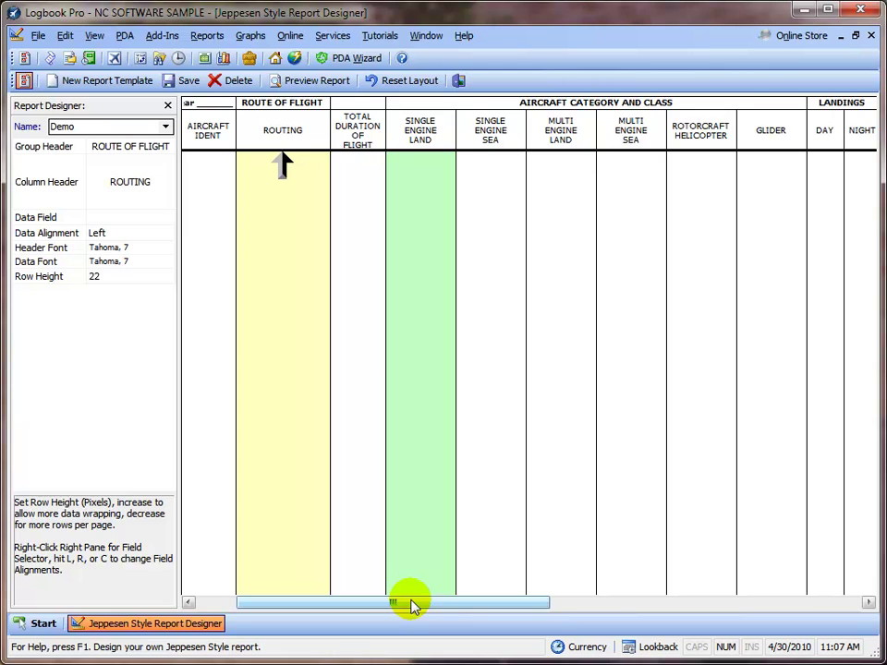
- Change the header of the GLIDER column to NVG
drag(413, 605, 443, 605)
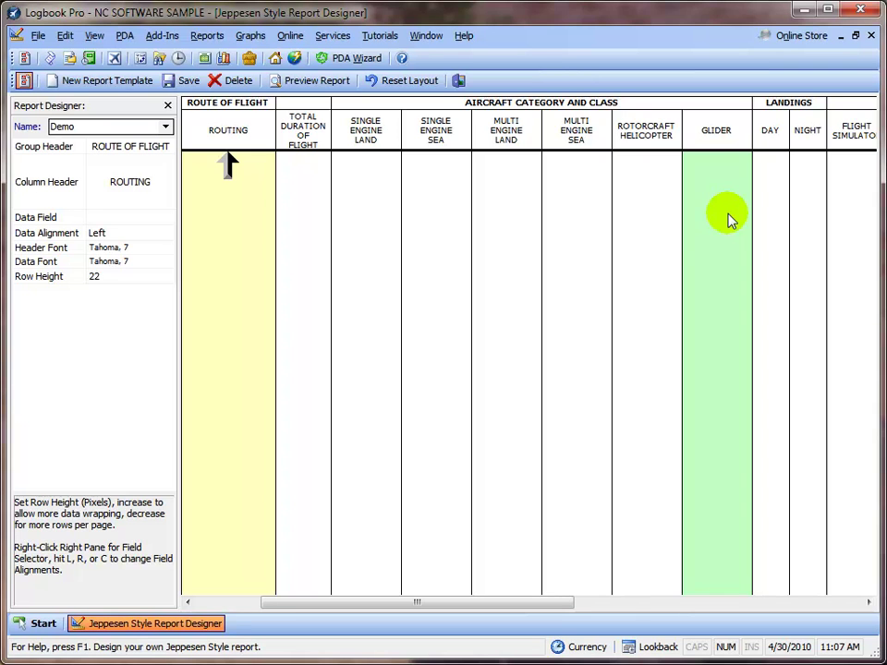
click(728, 219)
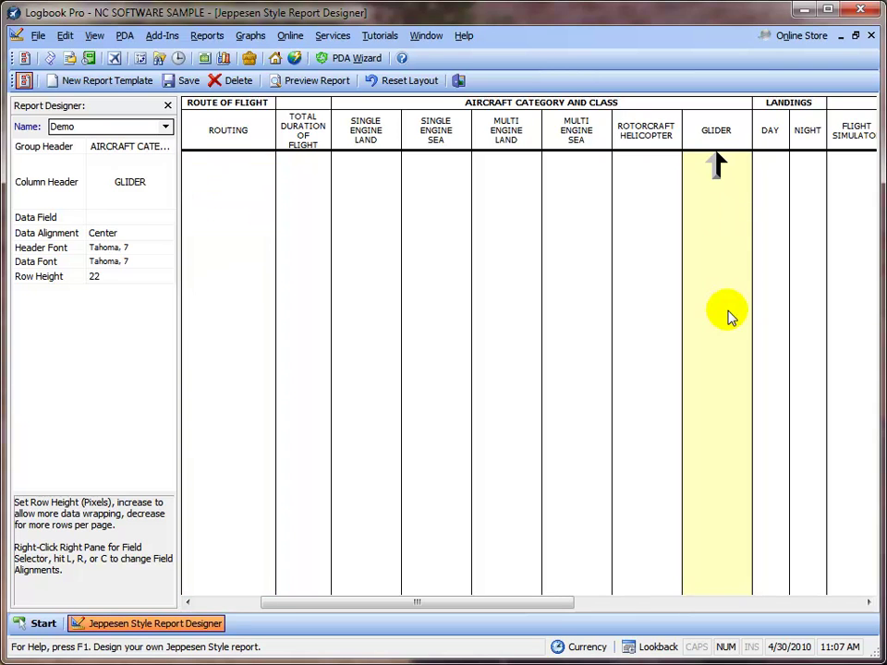
click(150, 183)
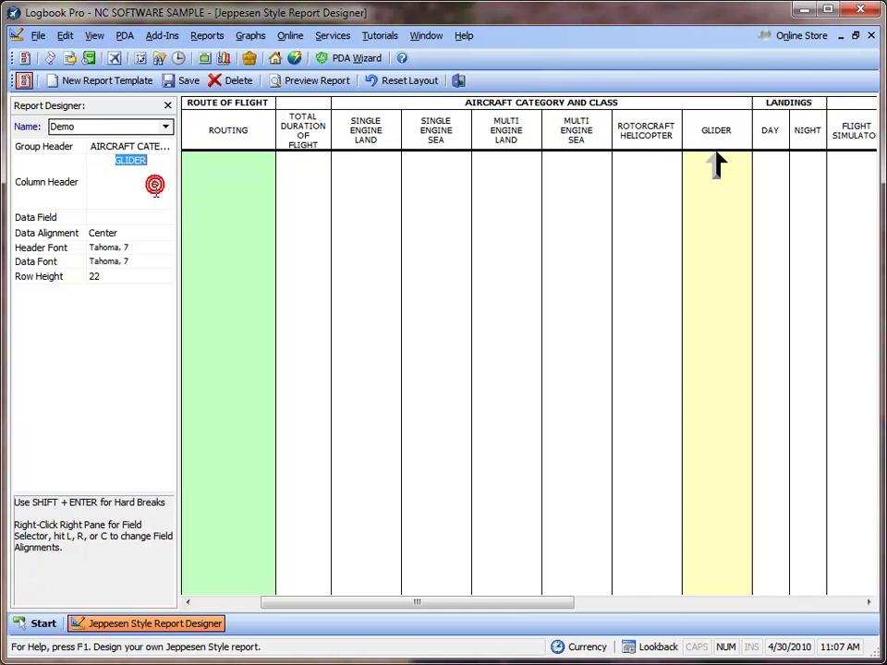
text(NVG)
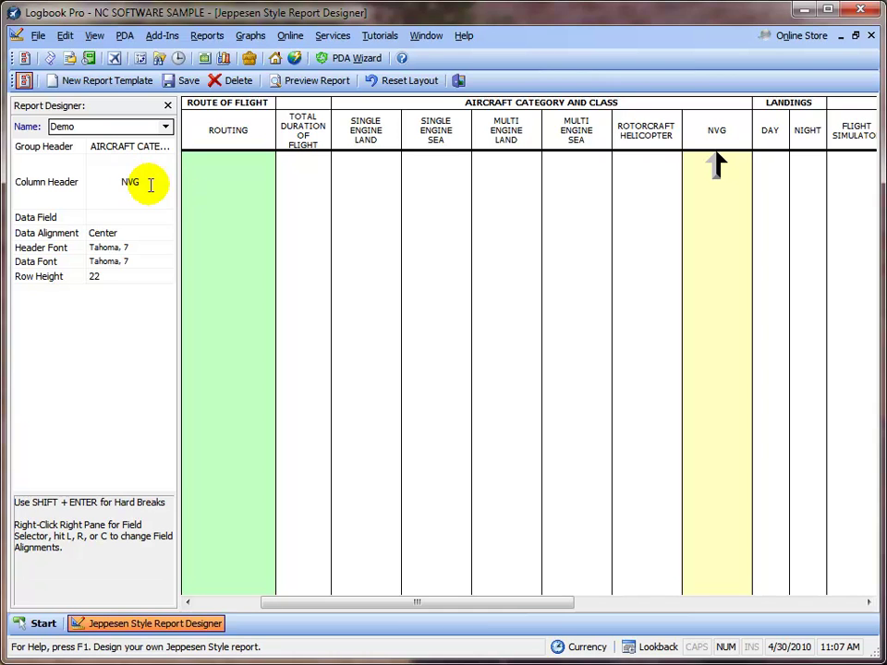
key(Return)
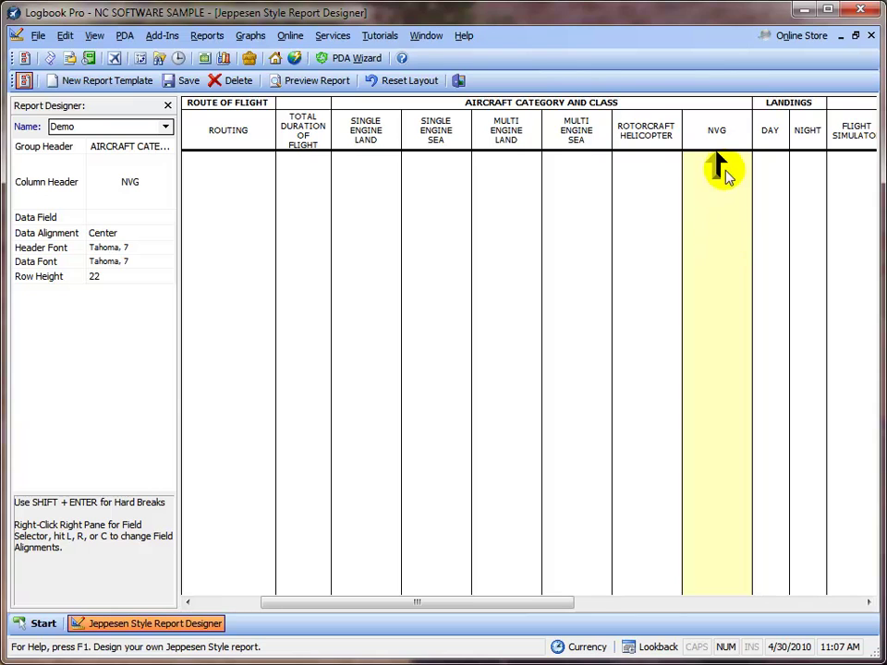
- Add a second line reading LINE 2 to the NVG column header
click(149, 182)
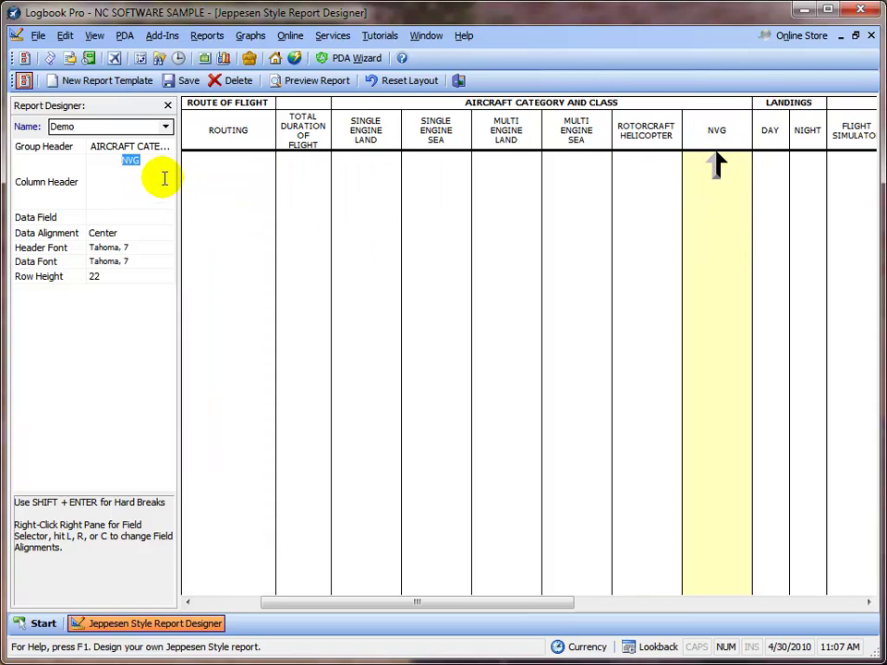
click(162, 170)
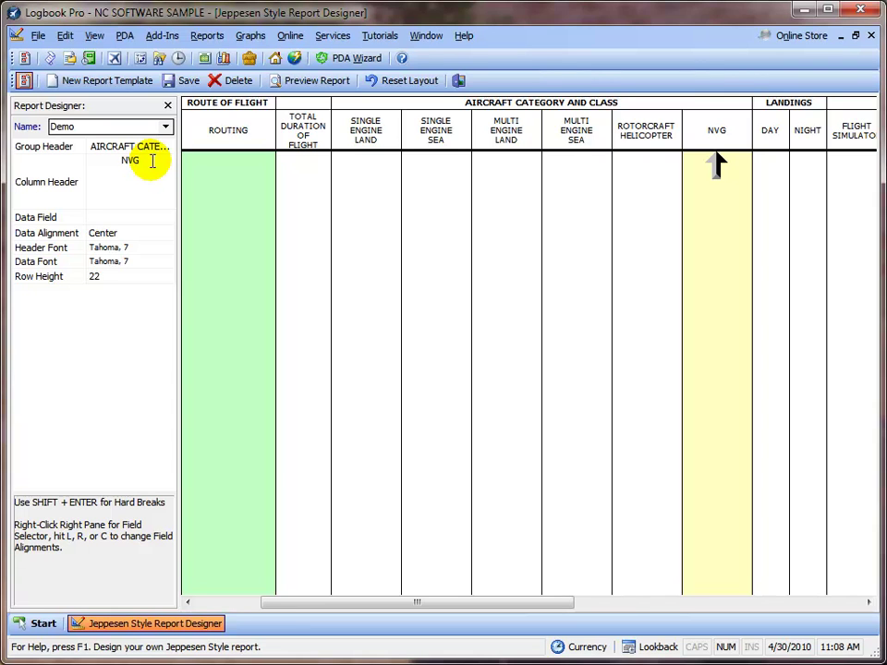
text(LINE 2)
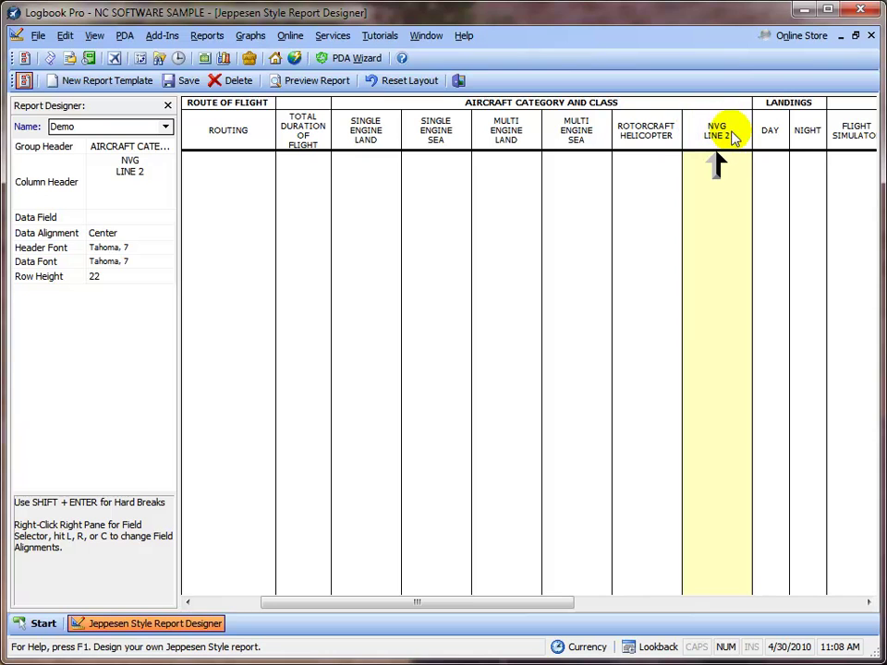
- Remove the second line from the NVG column header and leave header editing
click(145, 175)
key(BackSpace)
key(BackSpace)
key(BackSpace)
key(BackSpace)
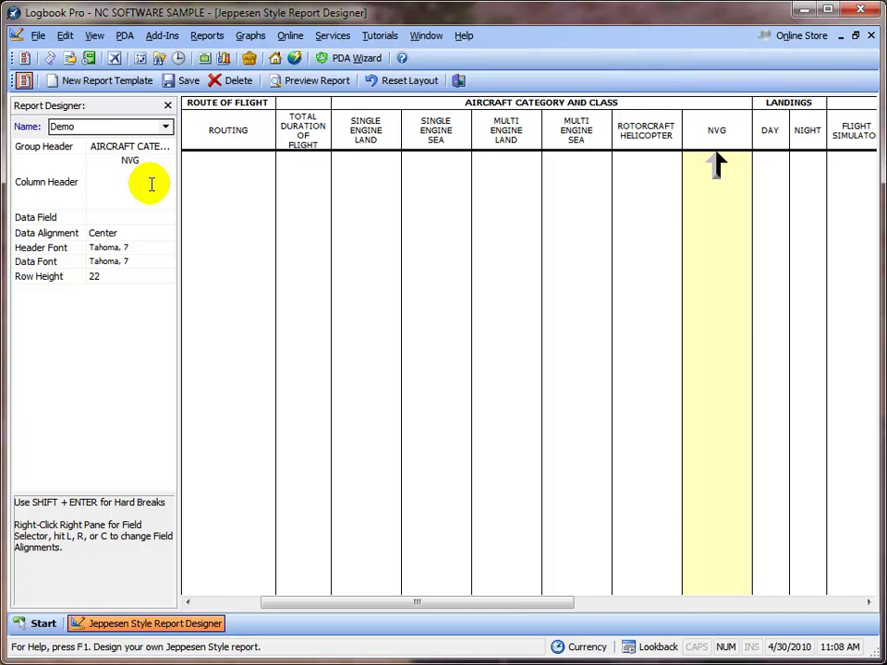
click(702, 198)
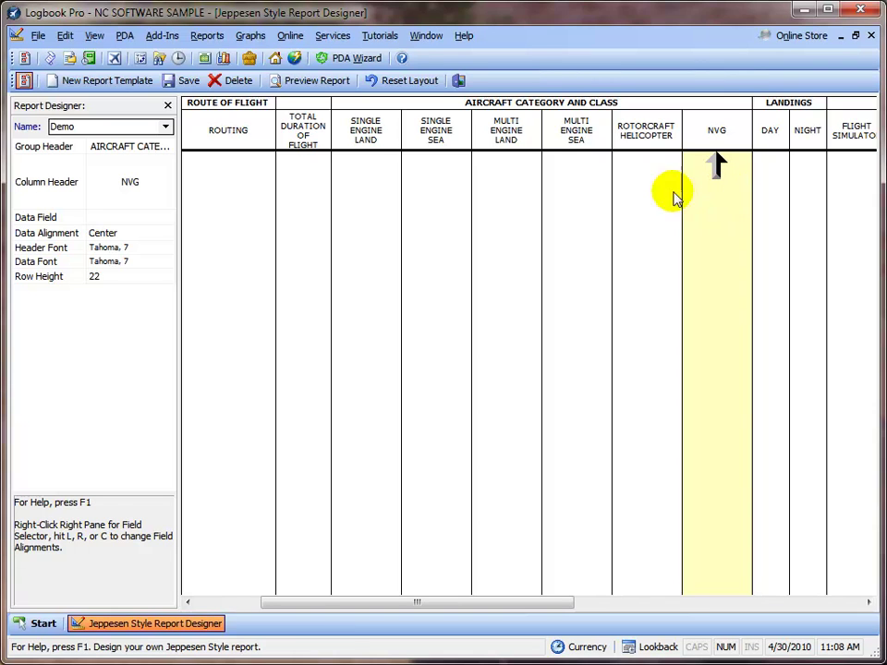
- Assign the user-defined custom time field NVG as the data field of the NVG column
click(165, 222)
click(166, 219)
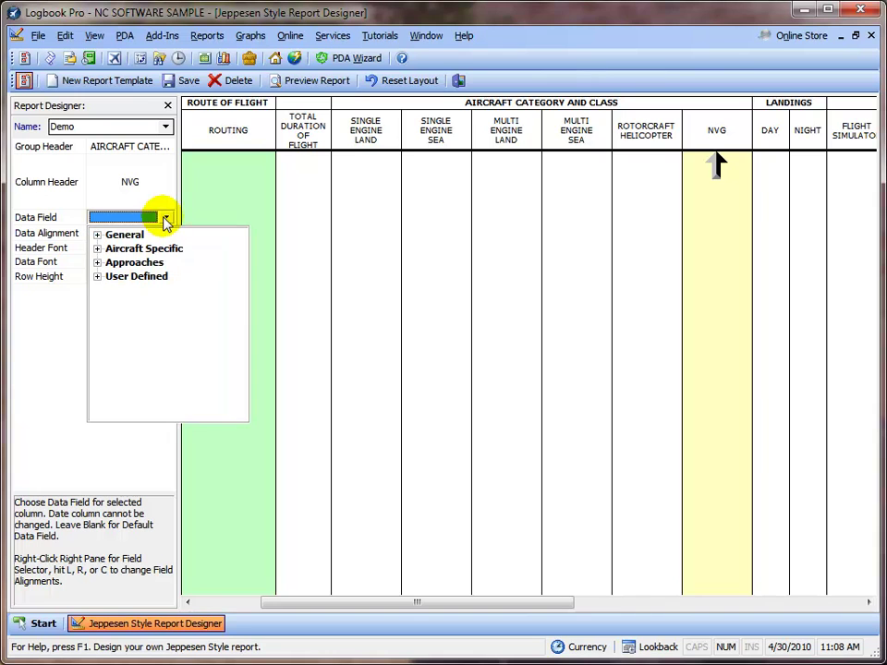
click(96, 277)
click(113, 290)
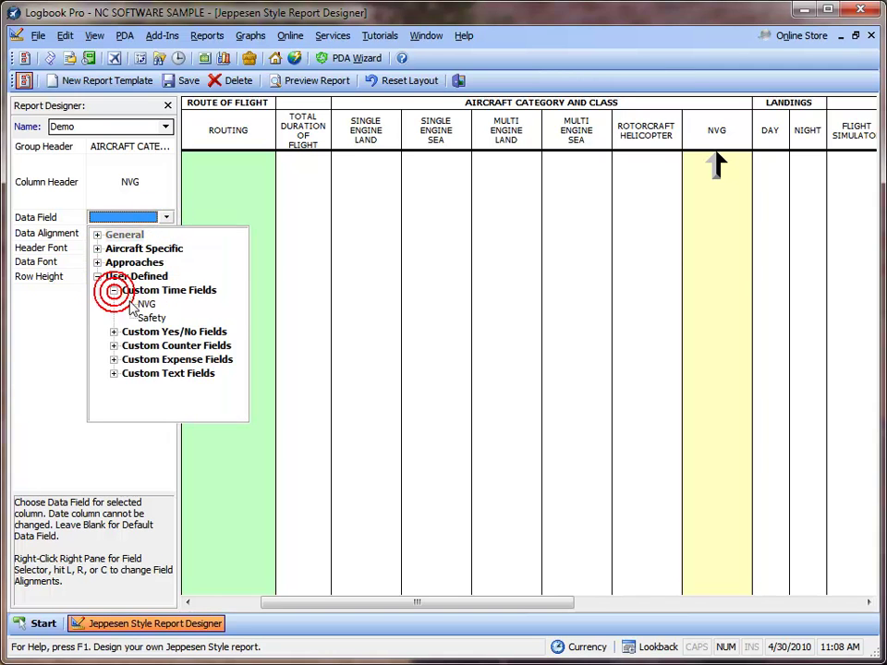
click(145, 304)
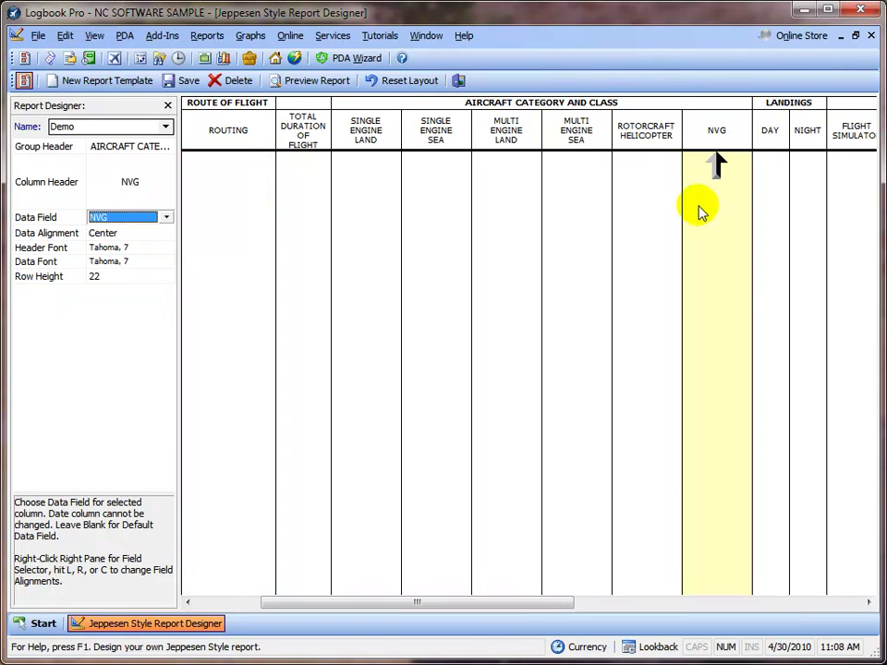
click(704, 203)
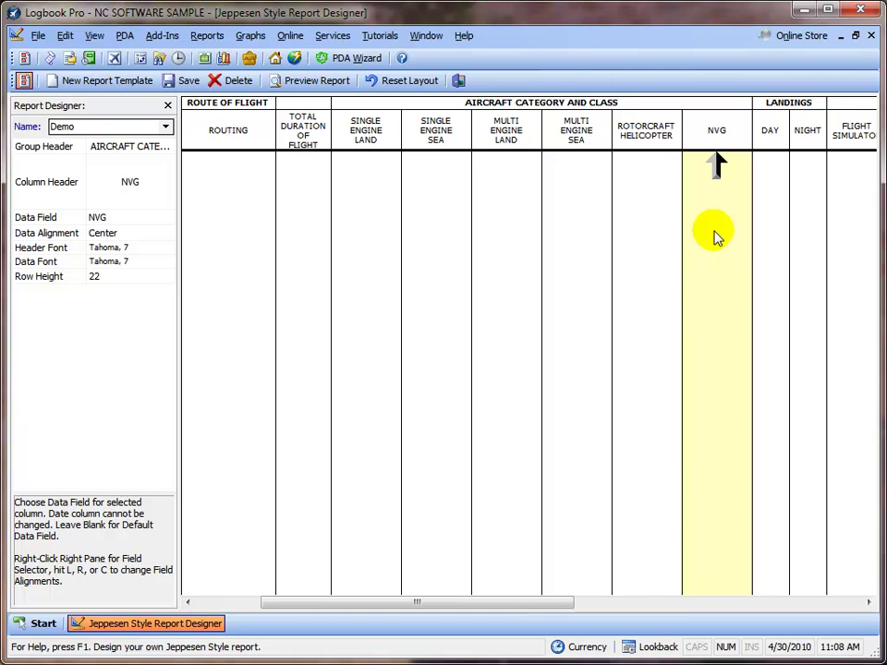
- Change the header of the ROTORCRAFT HELICOPTER column to Safety Pilot, split over two lines
click(641, 196)
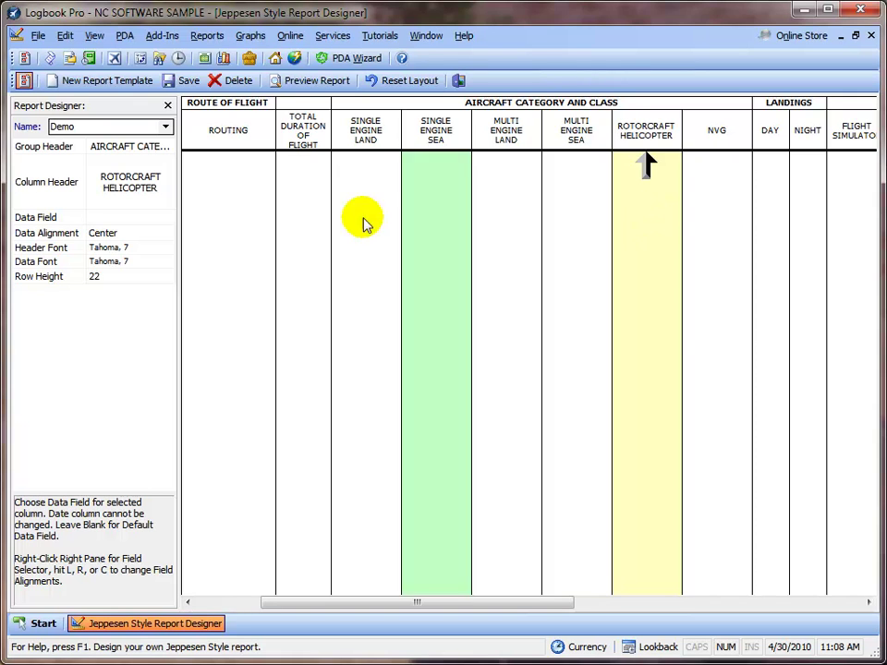
click(144, 189)
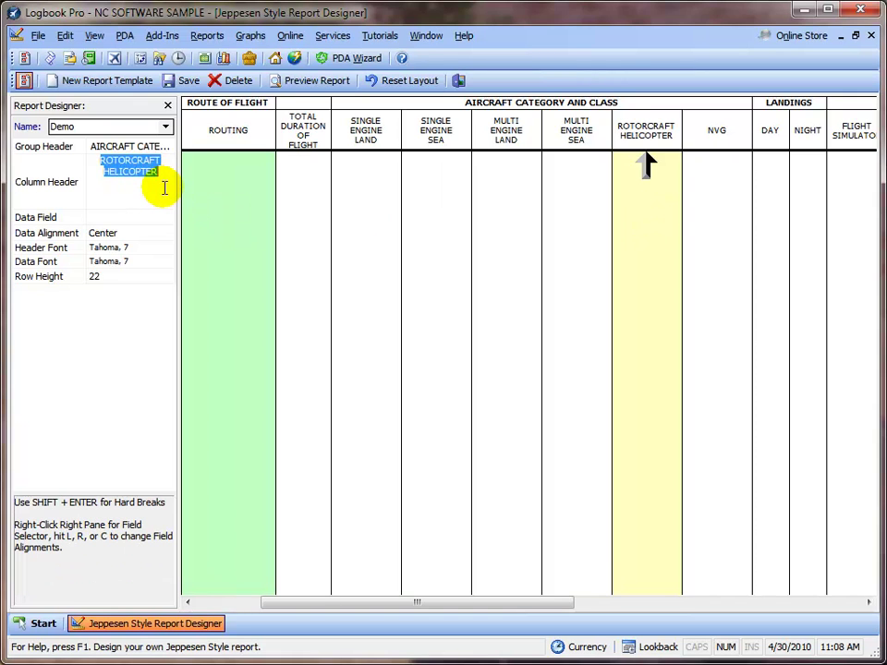
text(Safte)
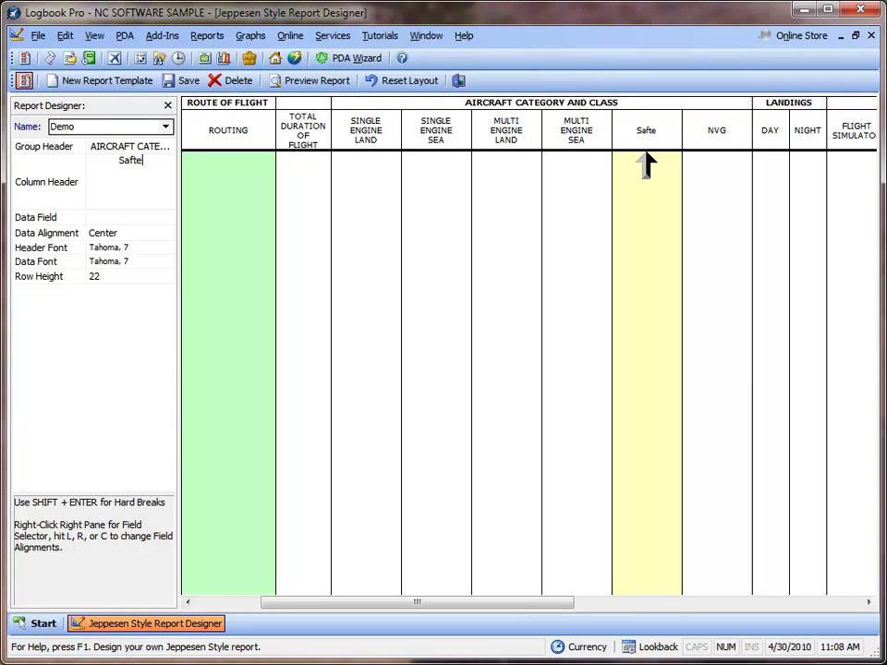
text(ety)
key(shift+Return)
text(Pilot)
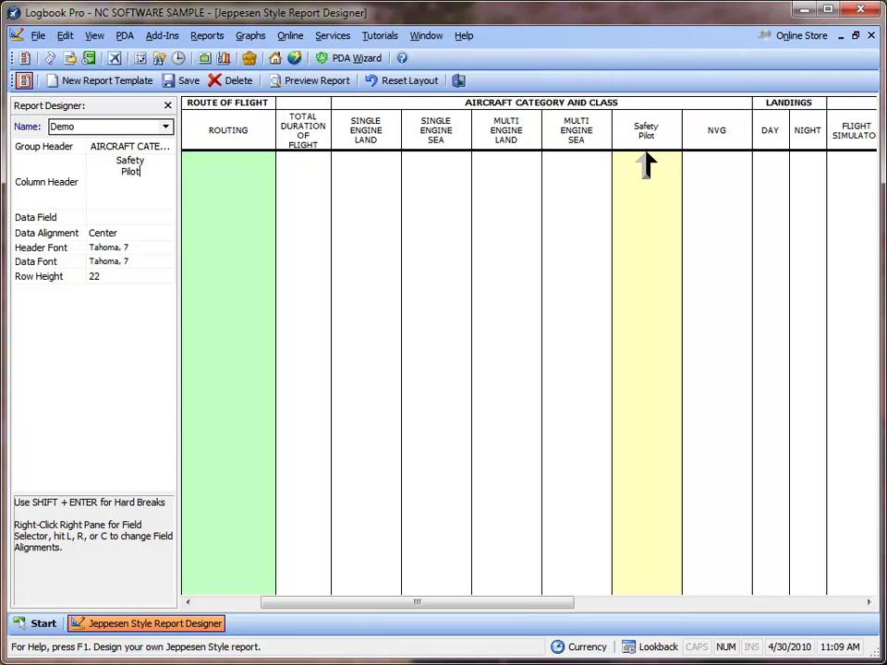
- Assign the custom time field Safety to the Safety Pilot column, check it against the NVG column, and save the template
click(167, 219)
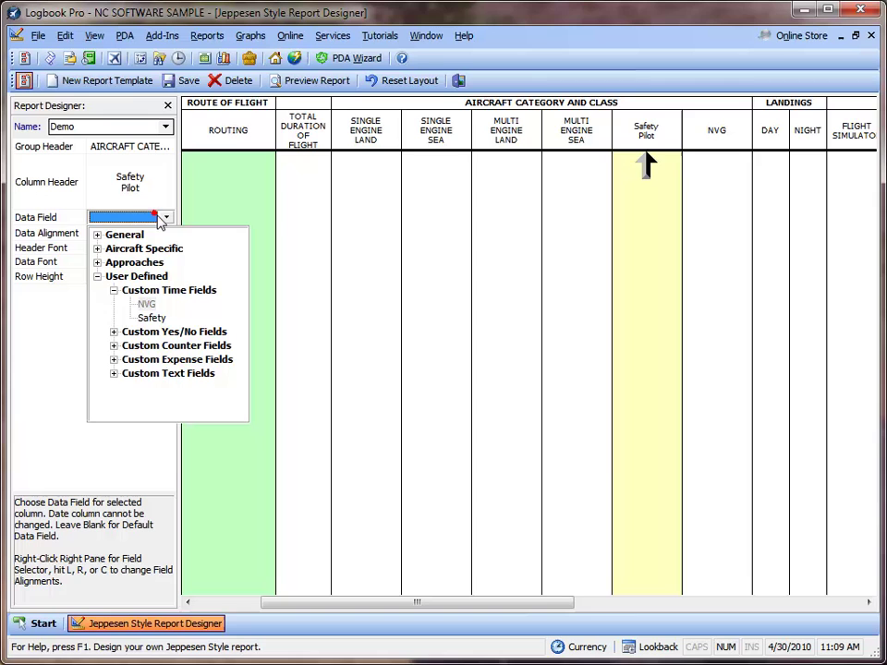
click(152, 318)
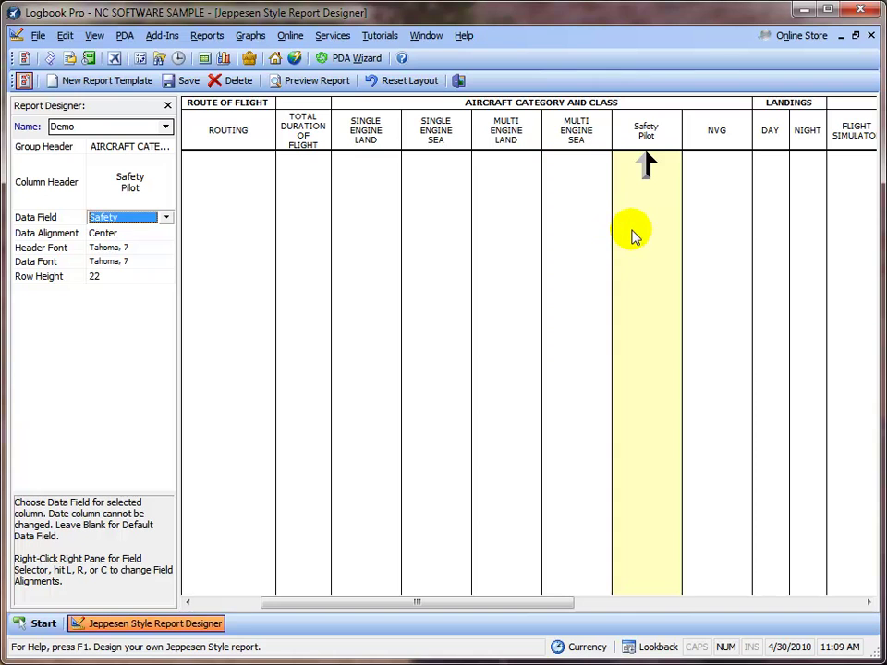
click(710, 226)
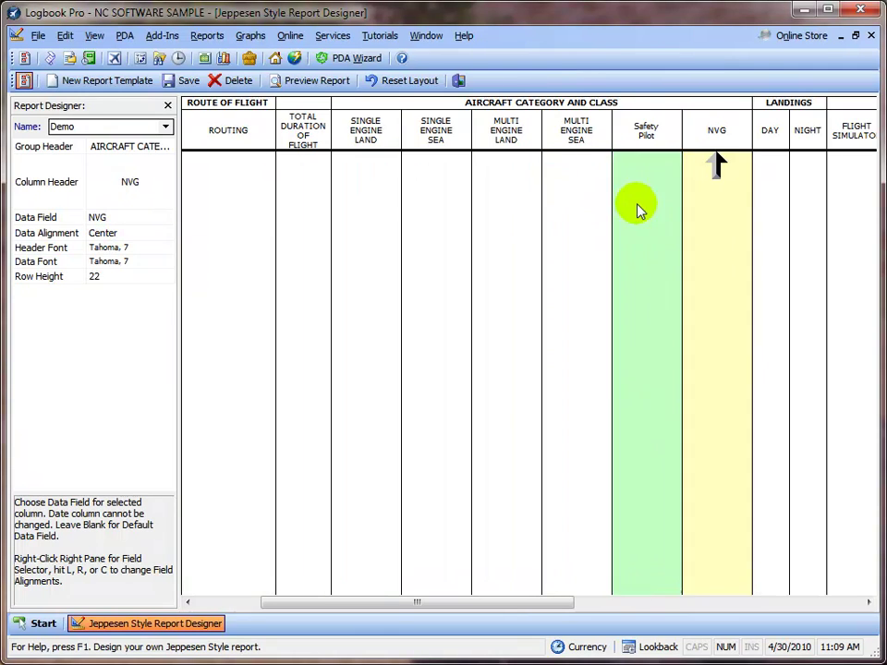
click(642, 208)
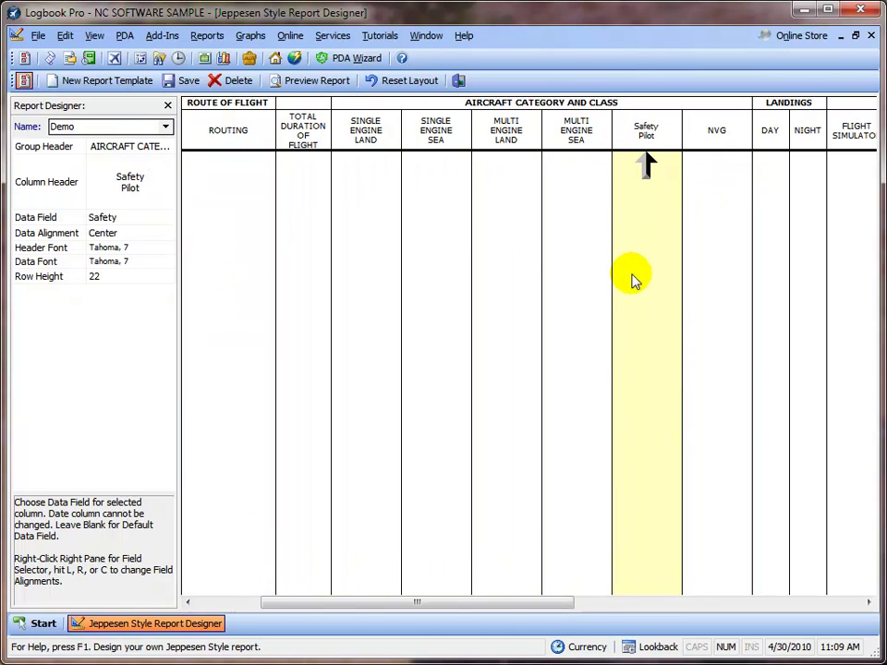
click(175, 82)
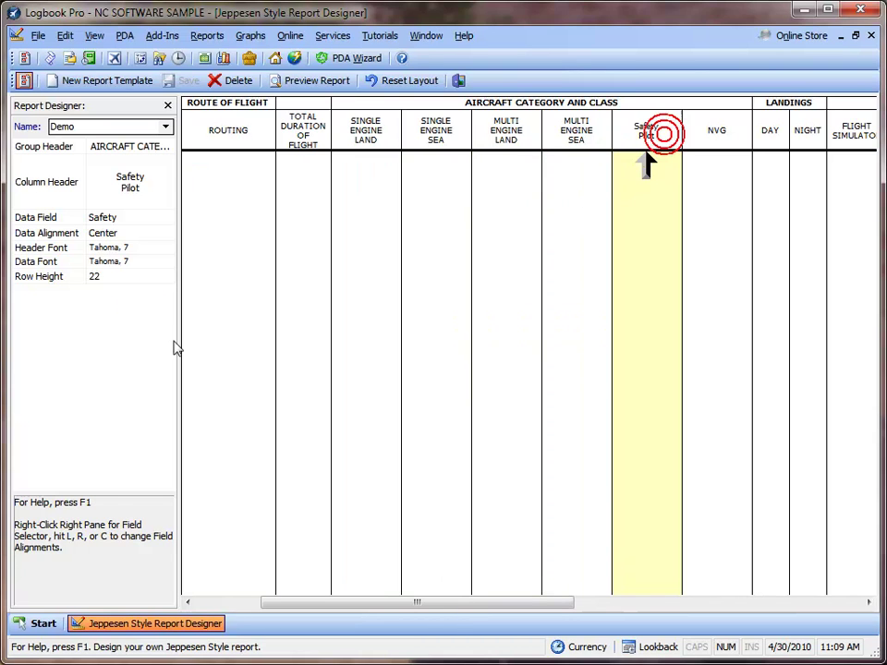
- Rewrite the Safety Pilot column header in capitals as SAFETY and PILOT on two lines
click(119, 177)
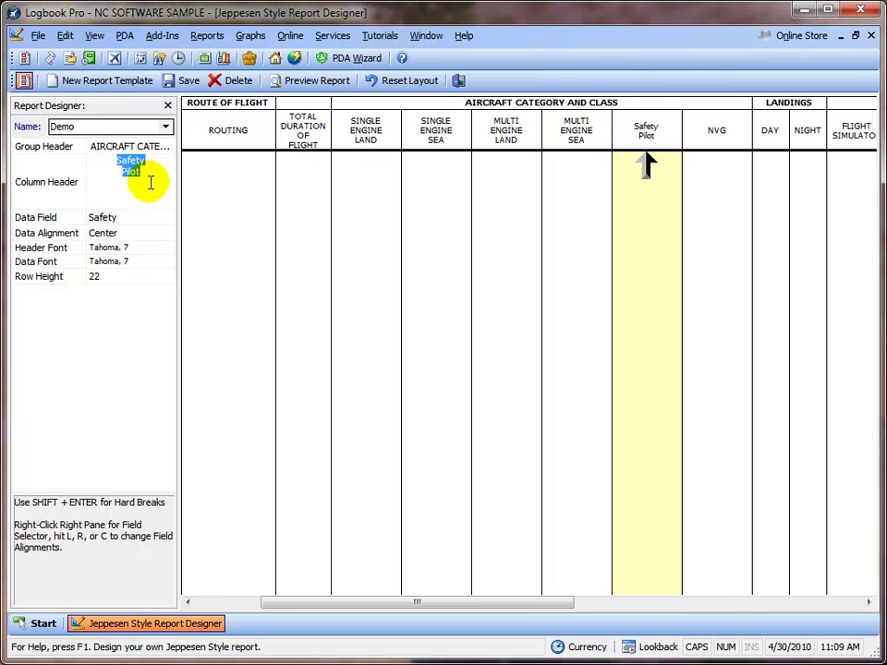
text(SAFETY)
key(shift+Return)
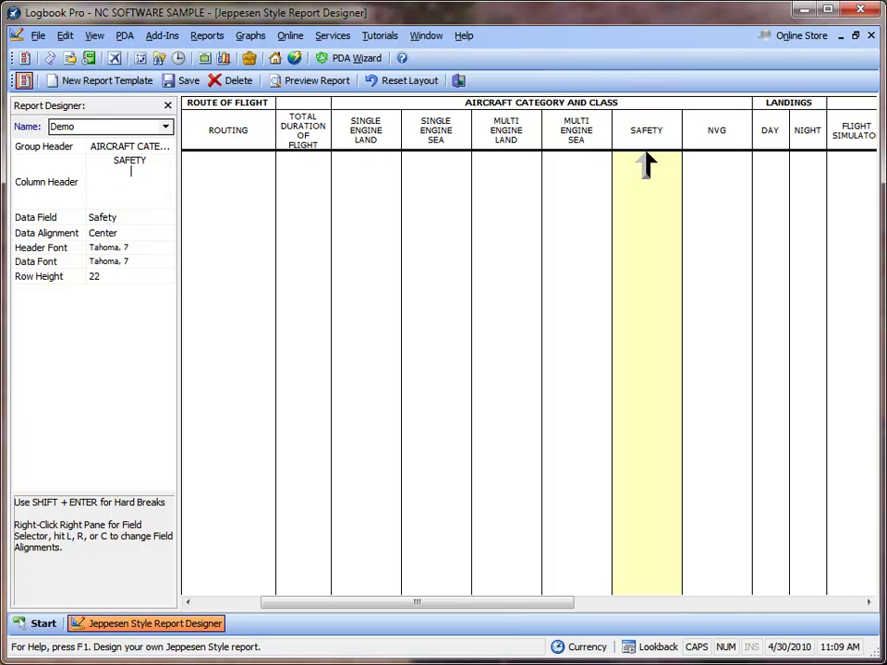
text(PILOT)
click(148, 182)
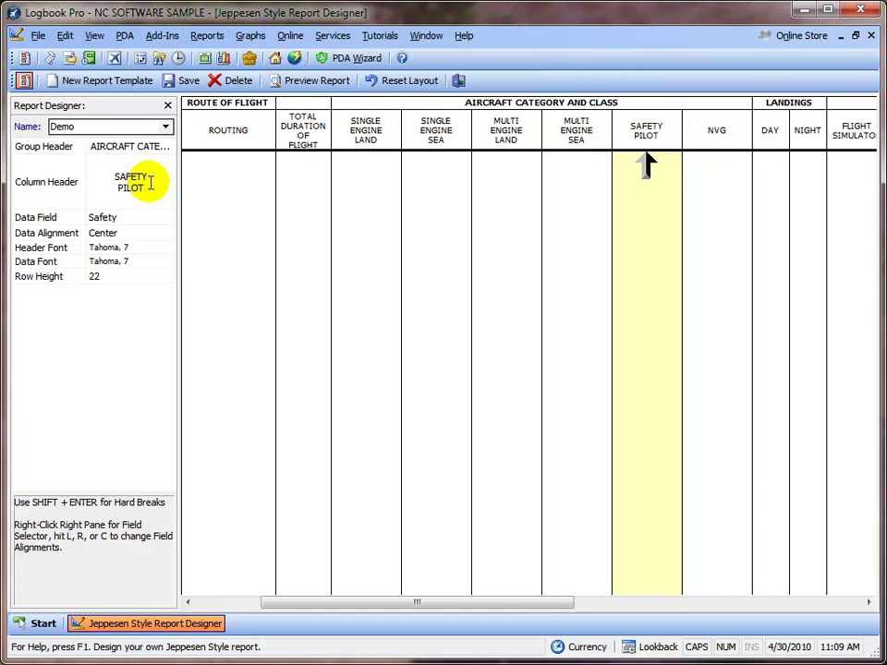
- Save the Demo template and close the report designer
click(182, 82)
click(432, 205)
click(458, 81)
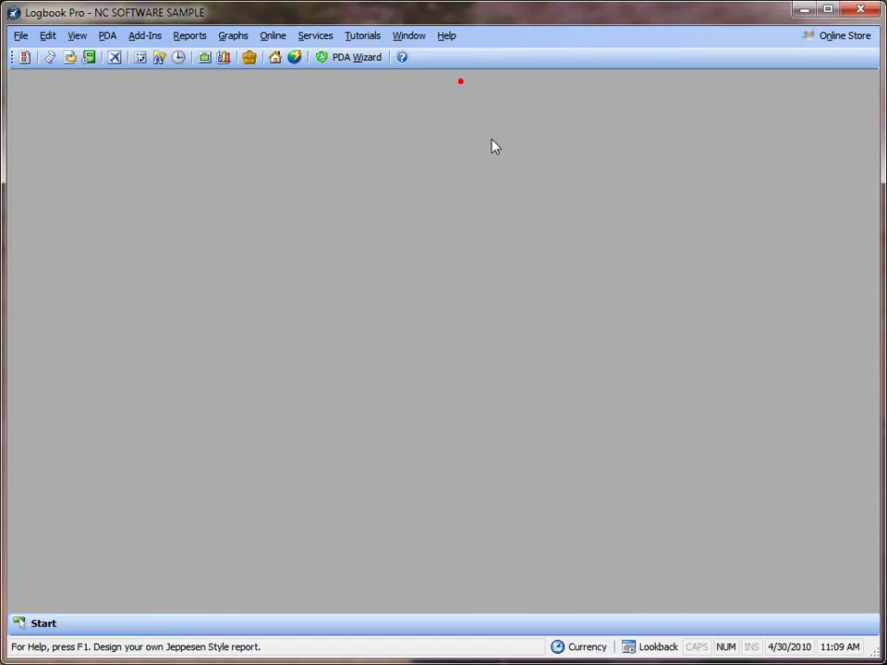
- Generate the split flight log report for Commander & Full-Size Series binders from the Demo custom template, covering all data
click(189, 35)
mouse_move(228, 135)
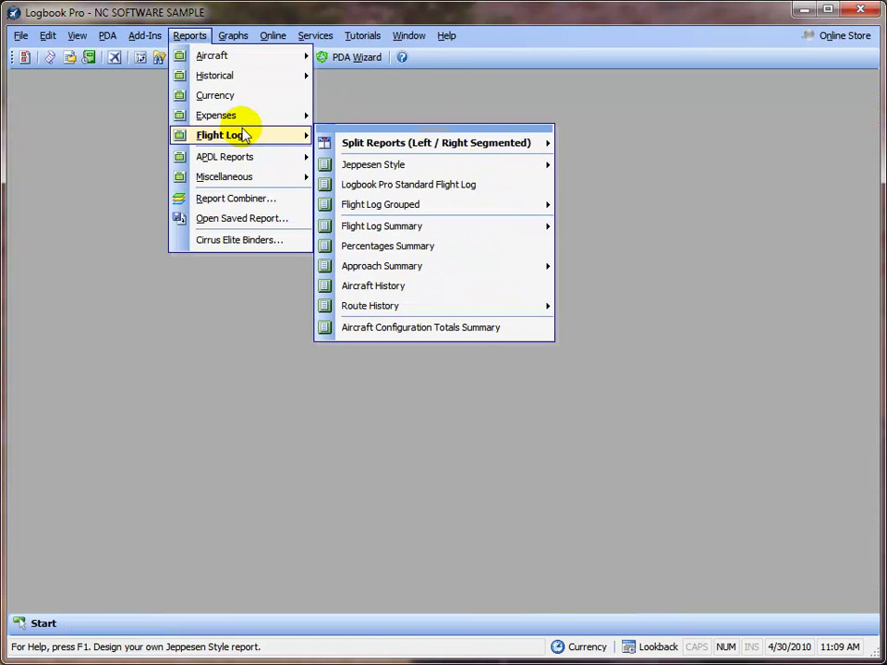
mouse_move(363, 139)
mouse_move(669, 142)
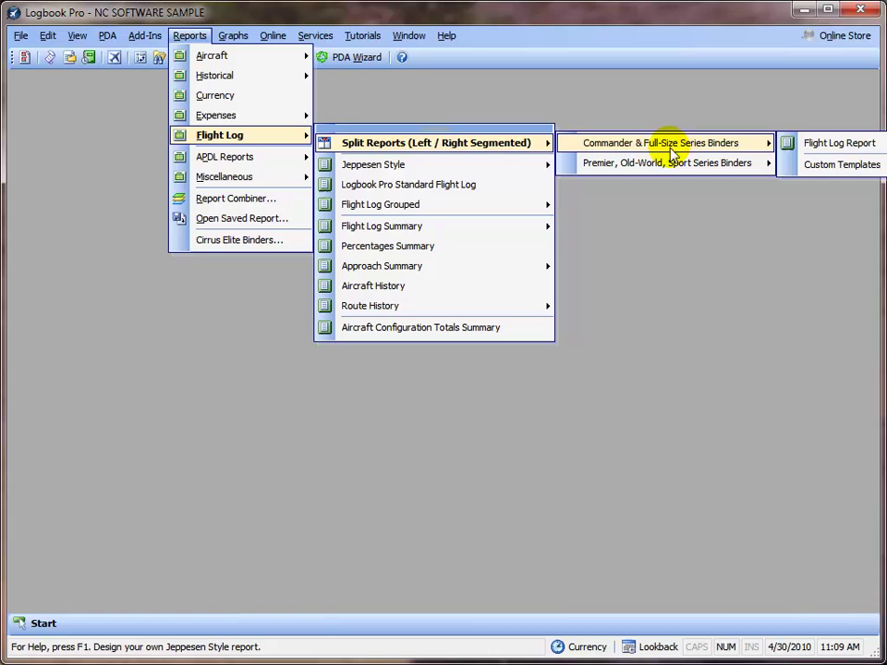
click(821, 166)
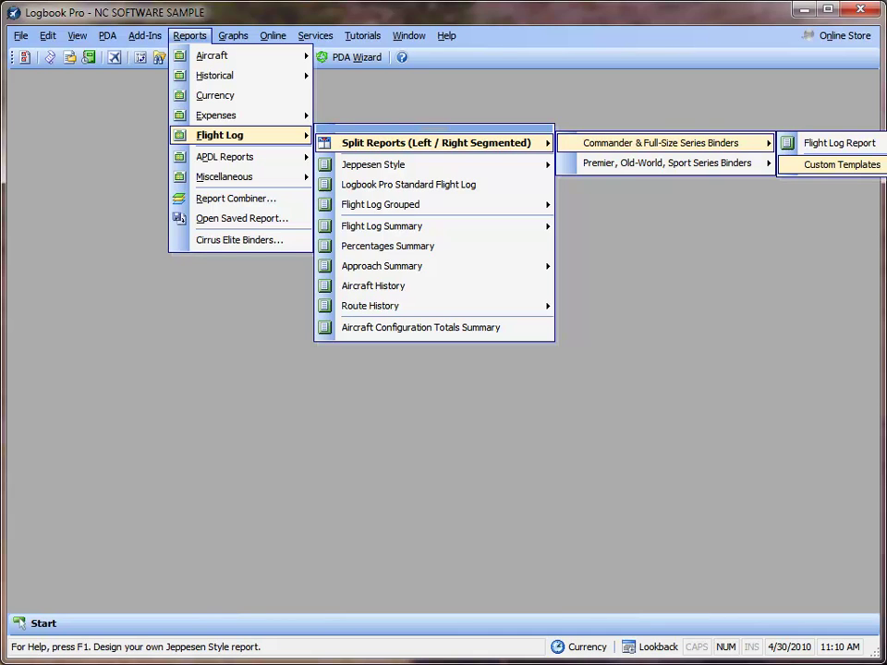
click(842, 164)
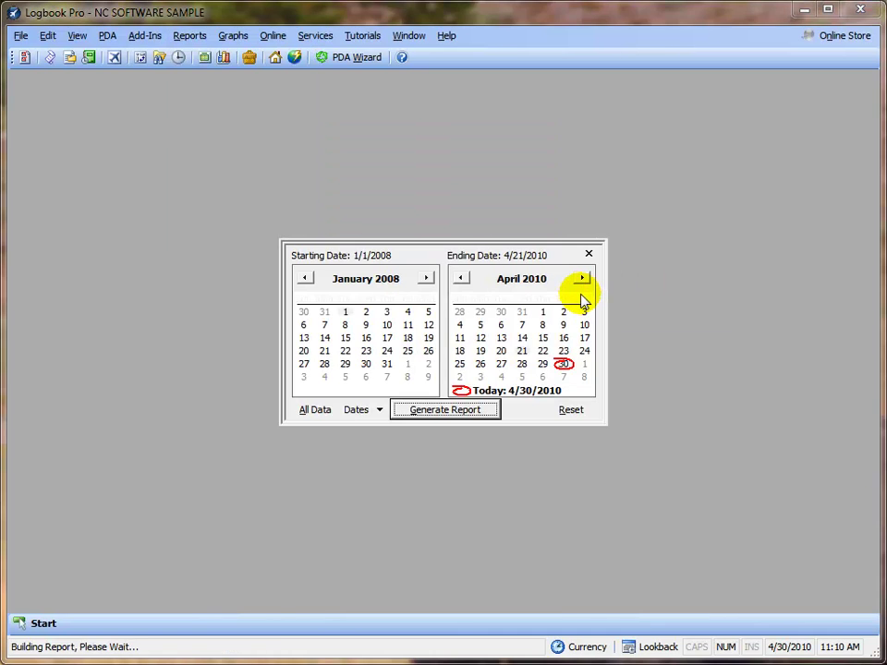
click(316, 410)
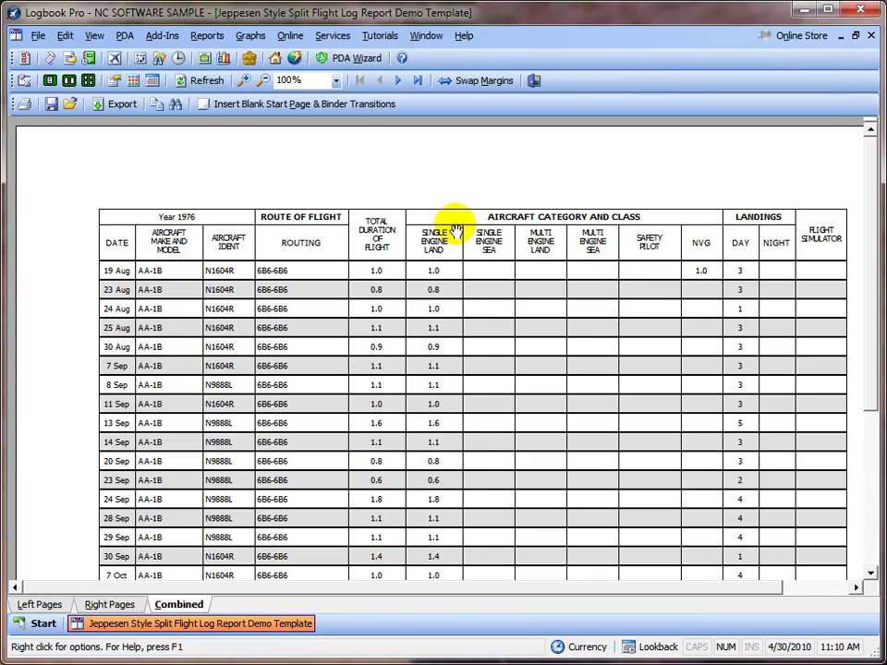
- Examine the NVG and SAFETY PILOT columns and their totals on the report's second-to-last page
click(418, 81)
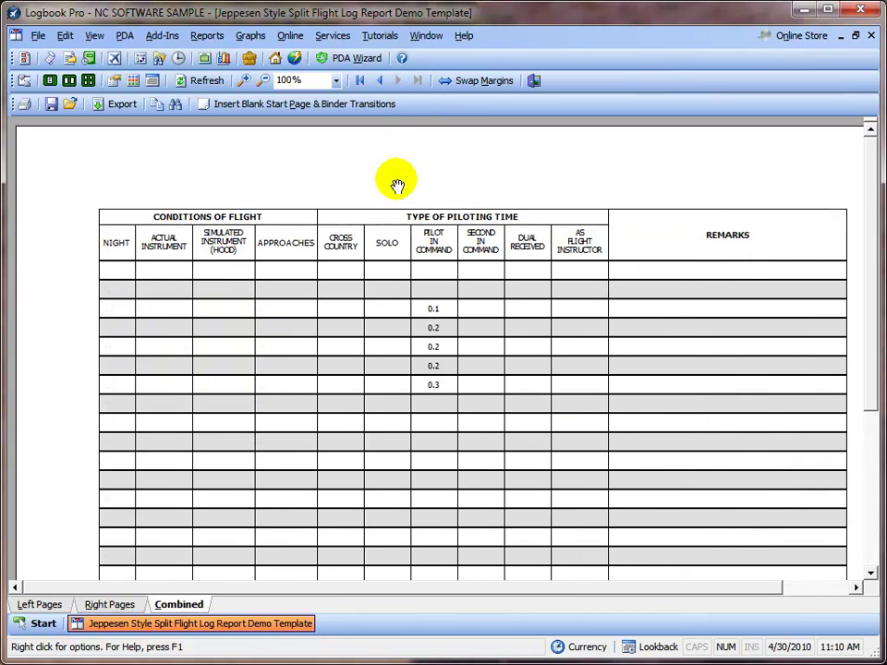
click(374, 82)
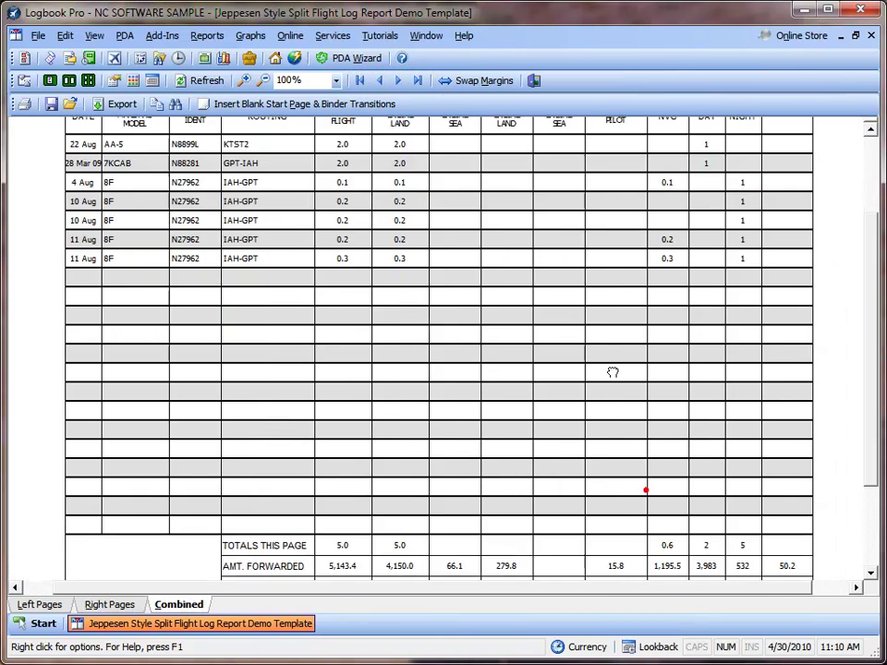
scroll(611, 333, down, 5)
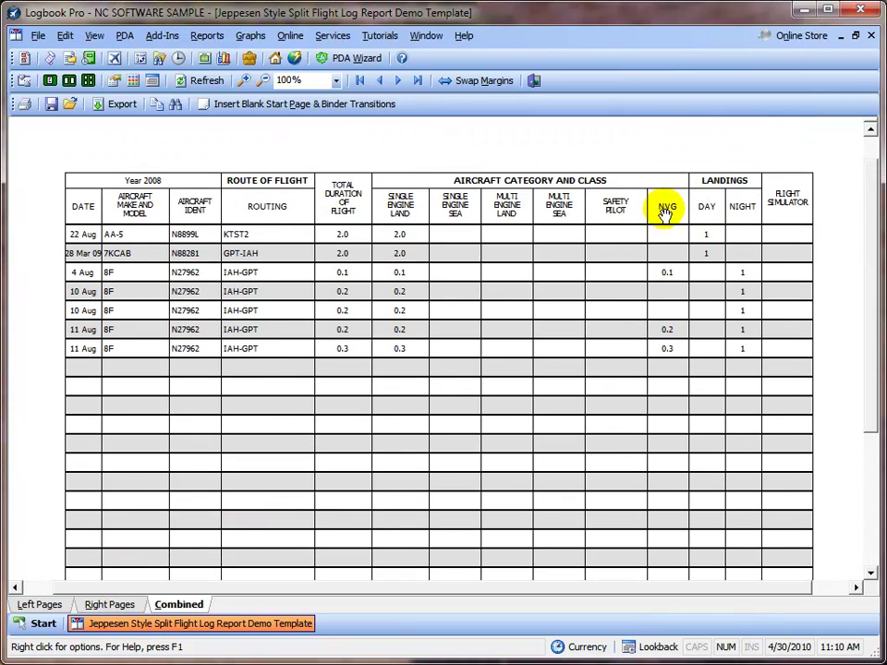
scroll(636, 300, down, 3)
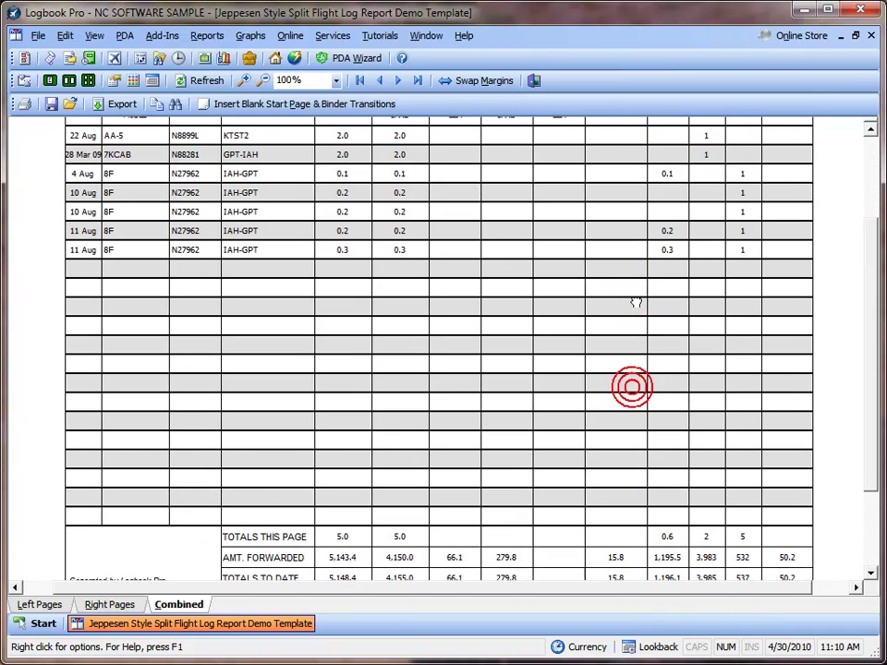
drag(674, 371, 682, 491)
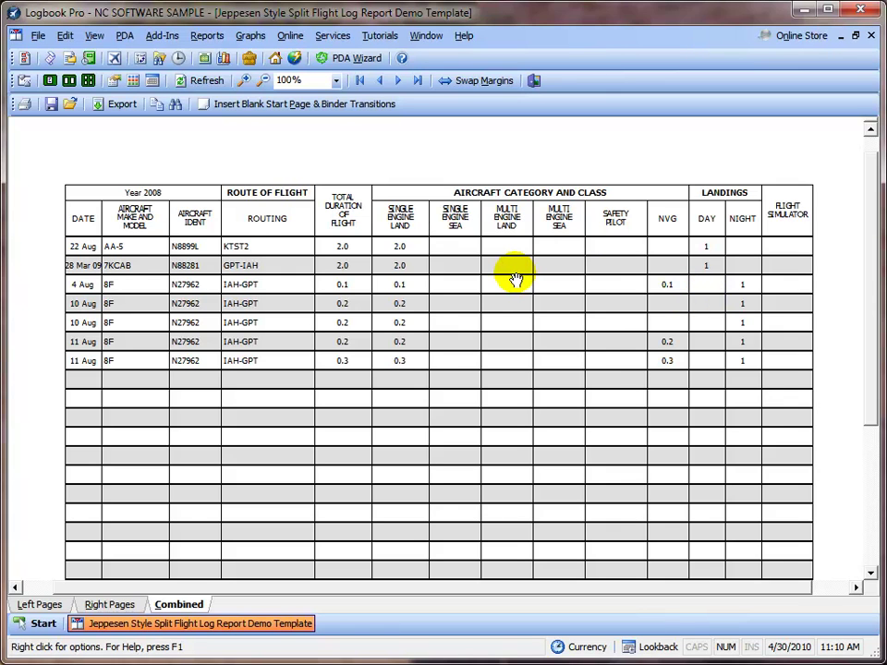
click(465, 37)
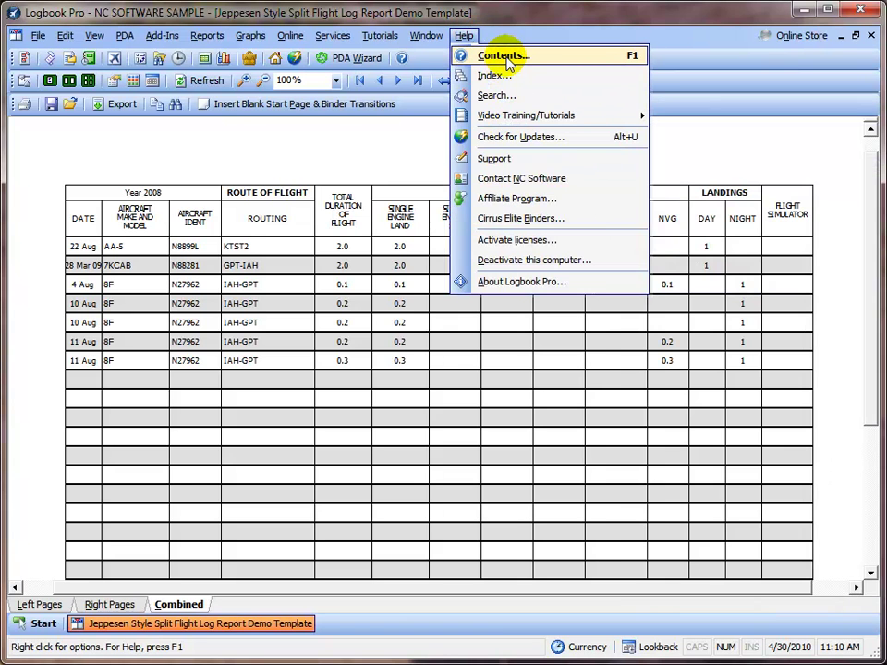
click(479, 37)
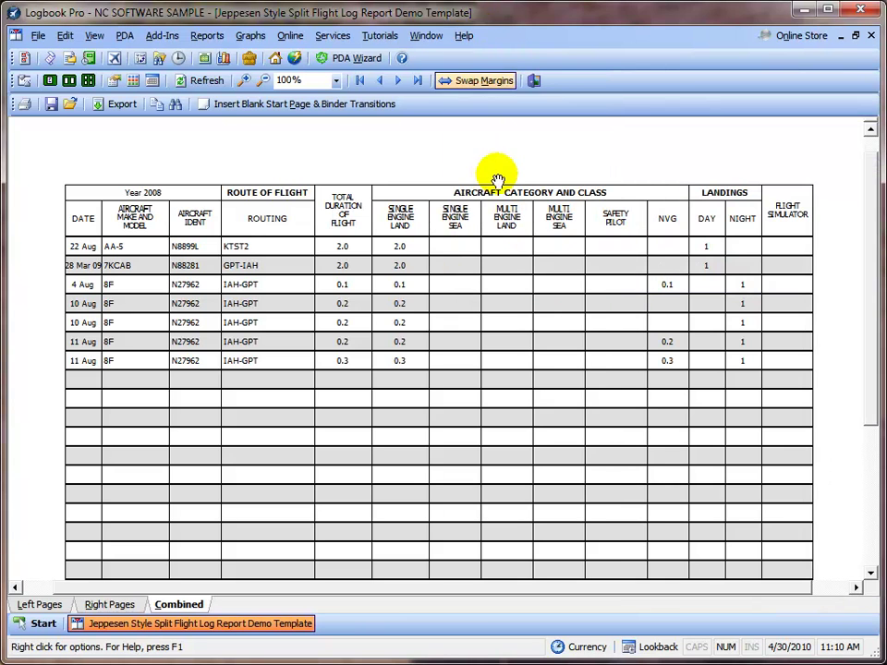